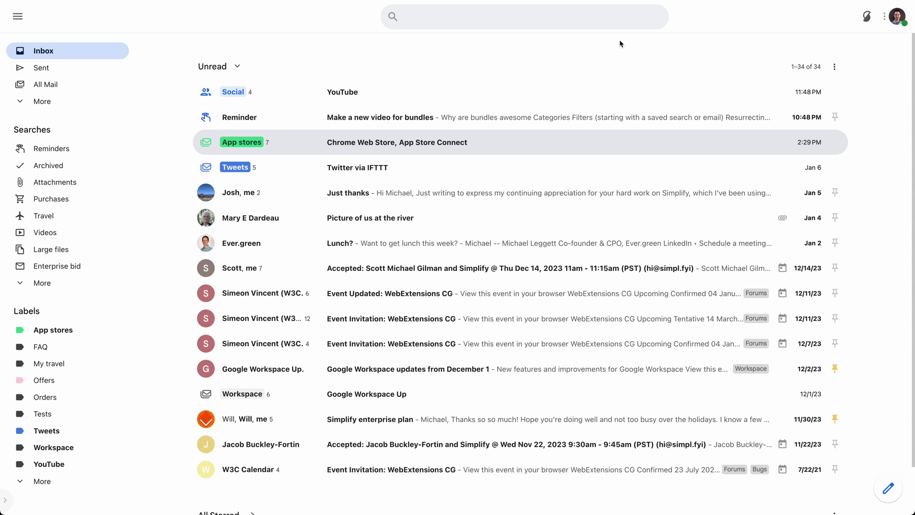
Step: Expand the Social bundle inline to list its four YouTube emails
left_click(867, 16)
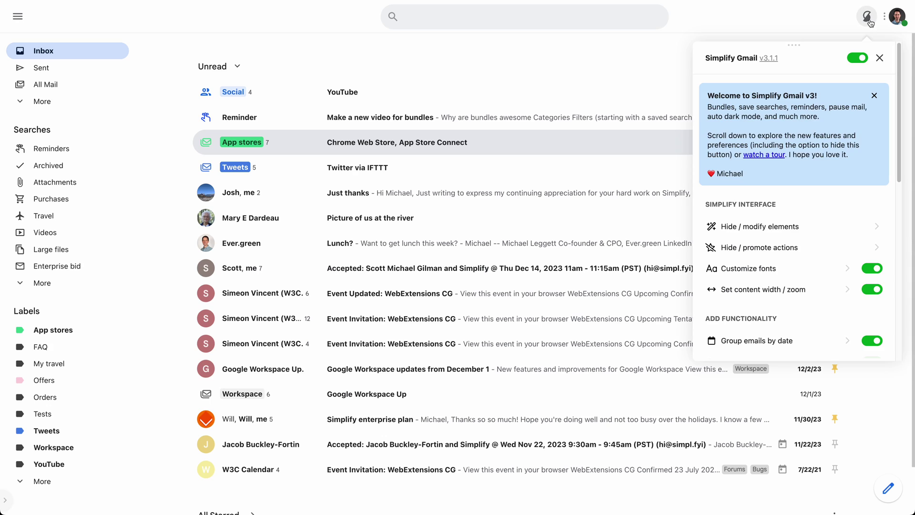
left_click(880, 57)
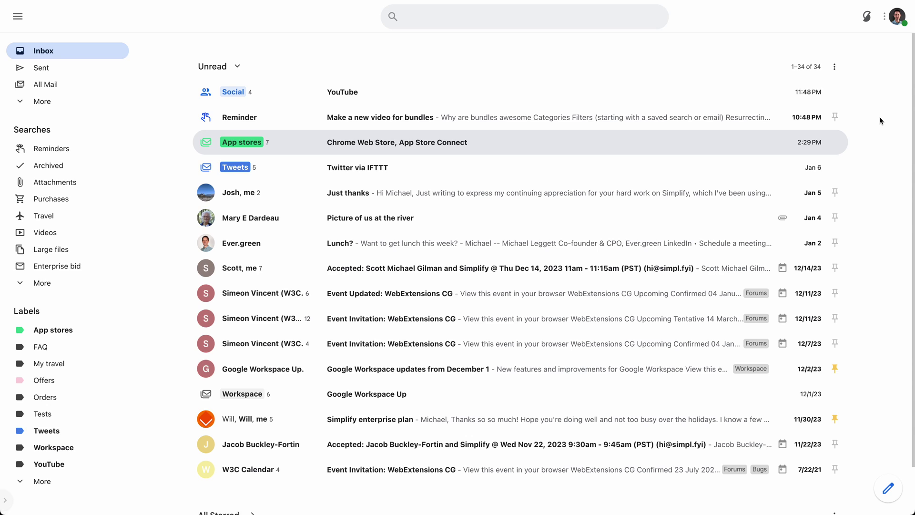
key("k")
key("k")
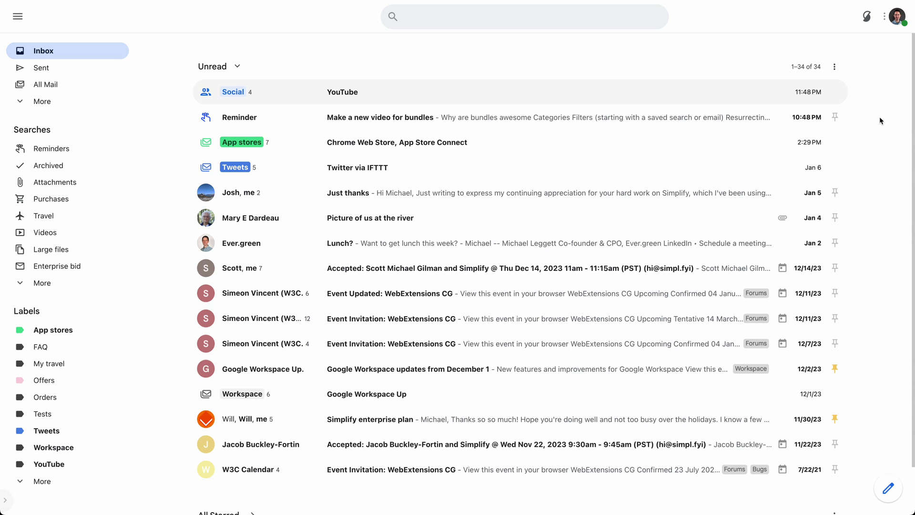
left_click(565, 99)
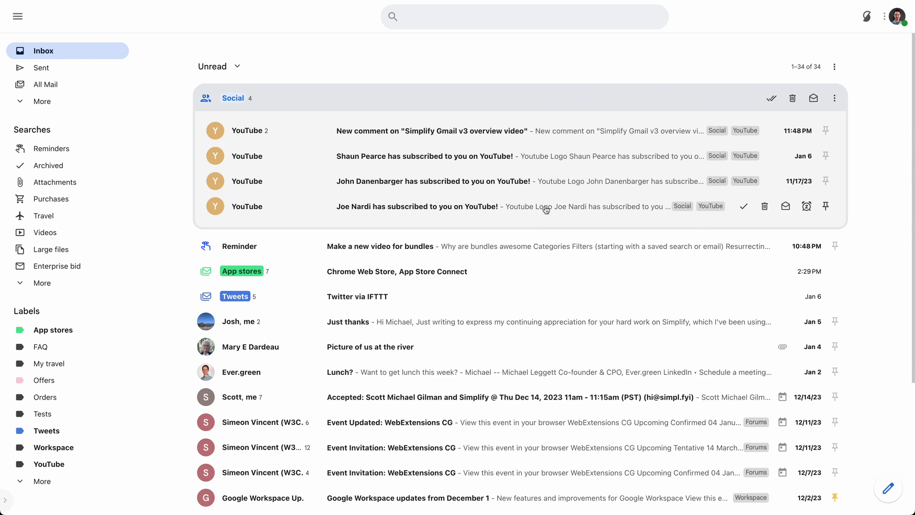
Step: Turn Simplify off to compare with standard Gmail, then turn it back on
left_click(867, 17)
left_click(862, 58)
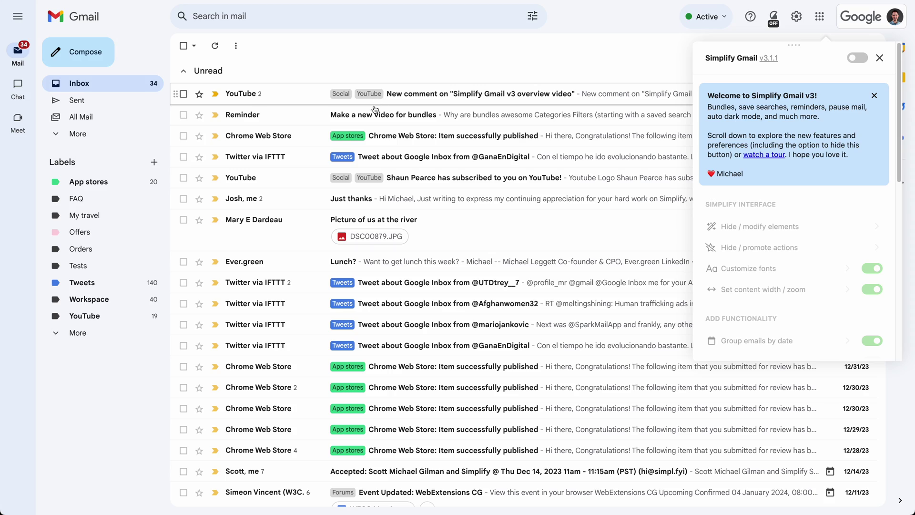
scroll(368, 278, "down", 7)
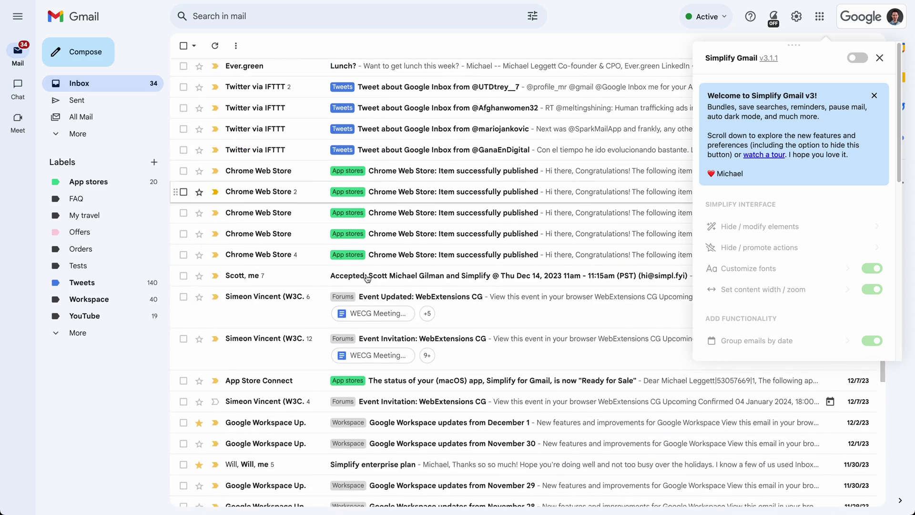
scroll(419, 344, "down", 2)
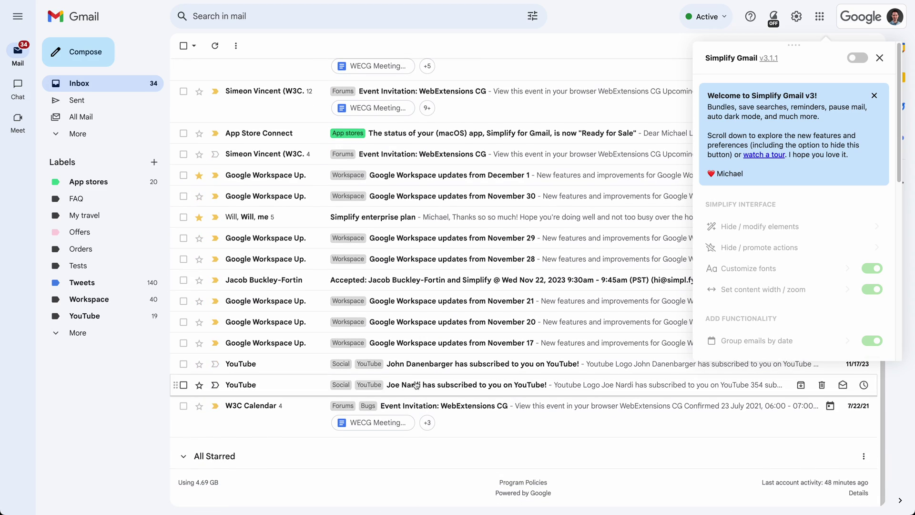
scroll(381, 381, "up", 10)
left_click(858, 58)
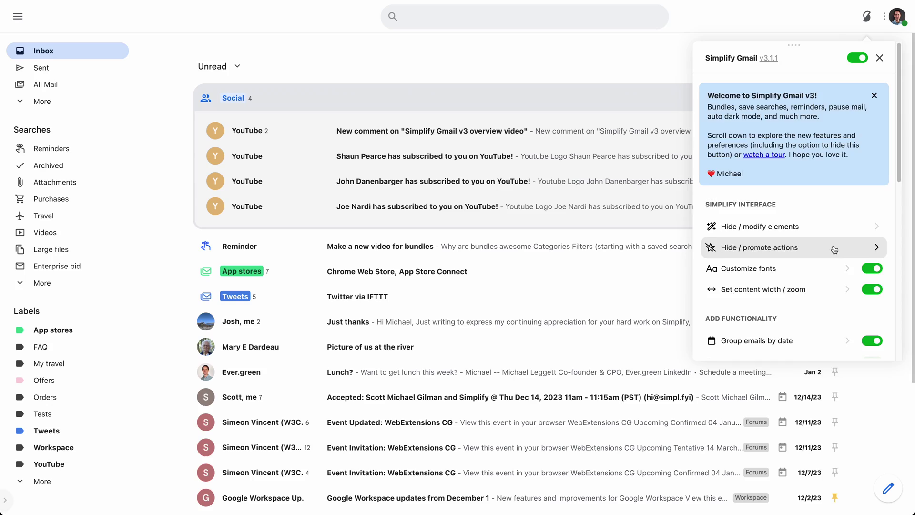
Step: Turn Bundle emails by label off and back on, then close Simplify settings
scroll(835, 248, "down", 3)
left_click(884, 201)
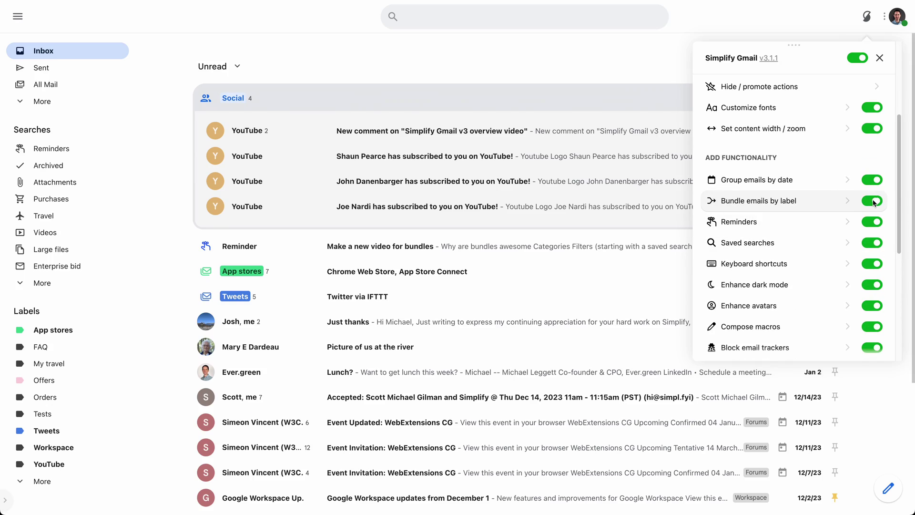
scroll(356, 229, "down", 4)
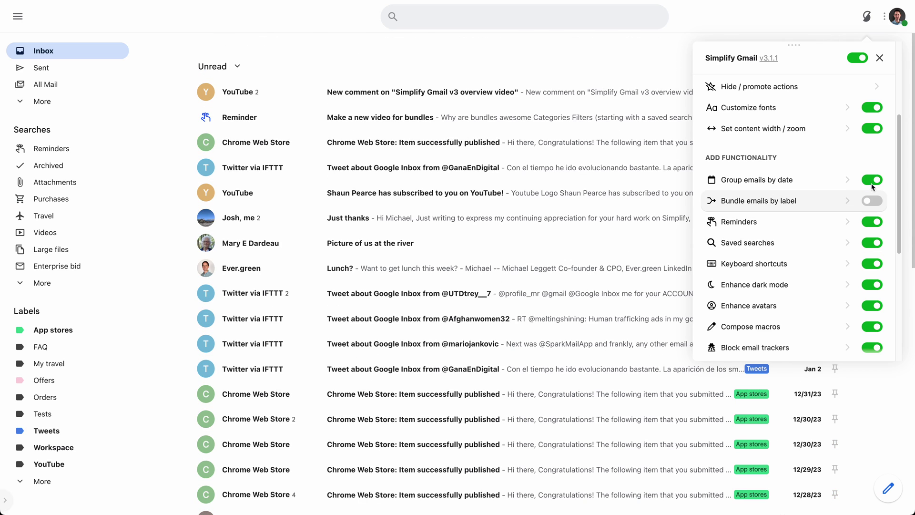
left_click(873, 200)
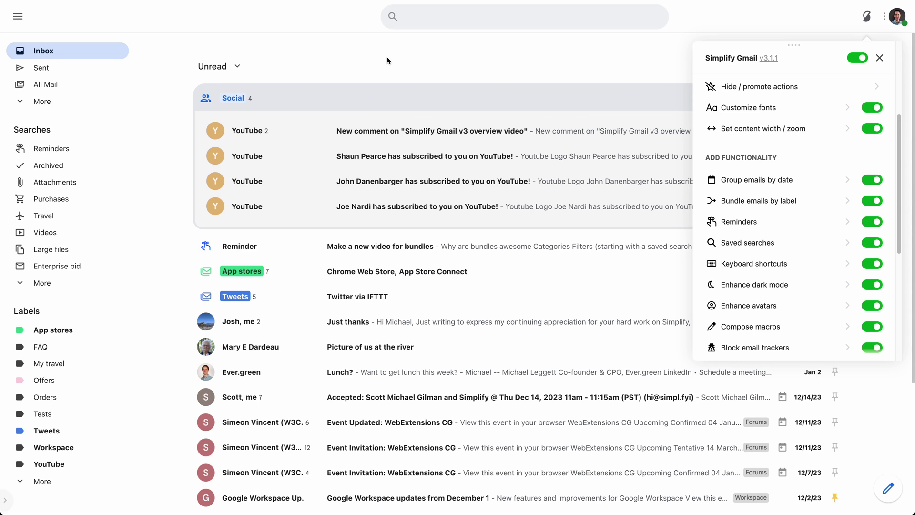
left_click(880, 57)
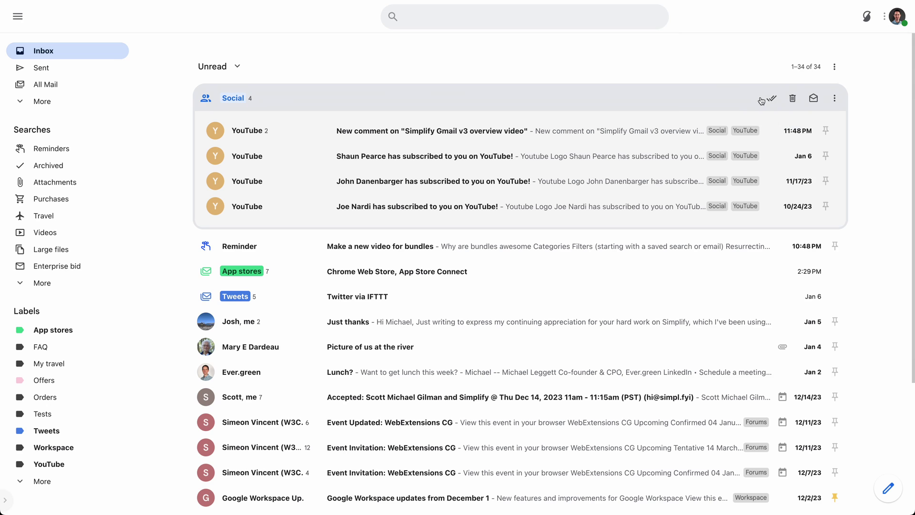
Step: Read through the Social bundle's YouTube emails from the first one, then return to the inbox
left_click(564, 137)
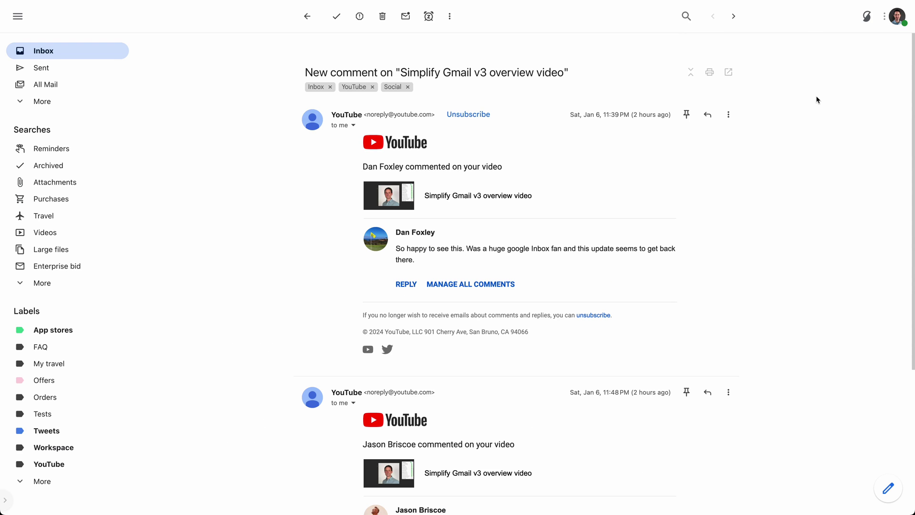
left_click(738, 21)
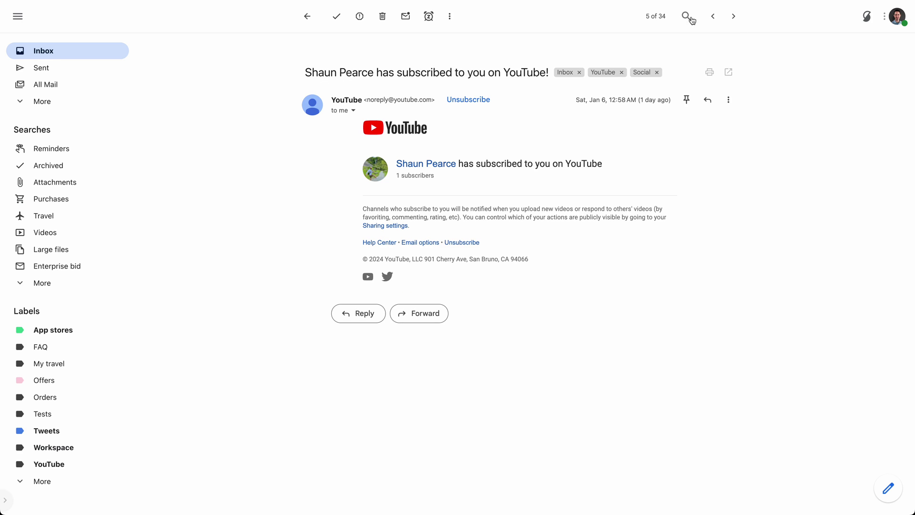
left_click(734, 16)
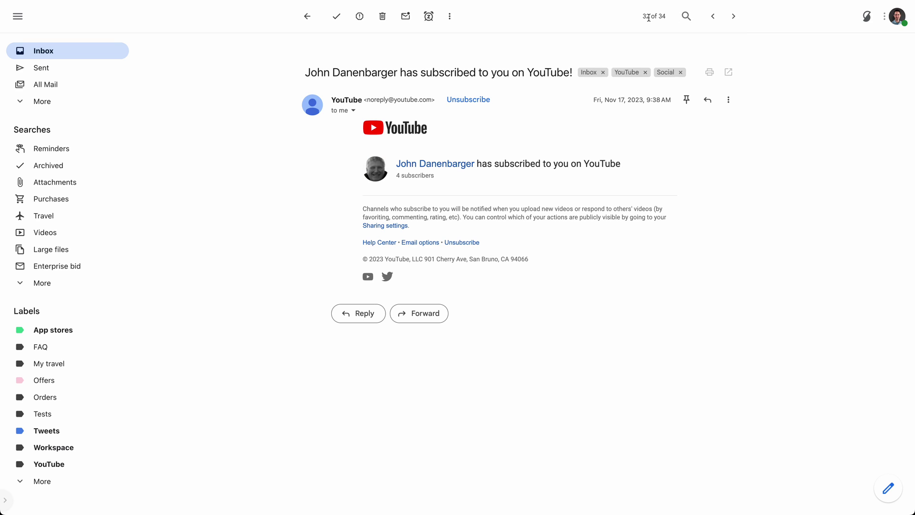
left_click(734, 17)
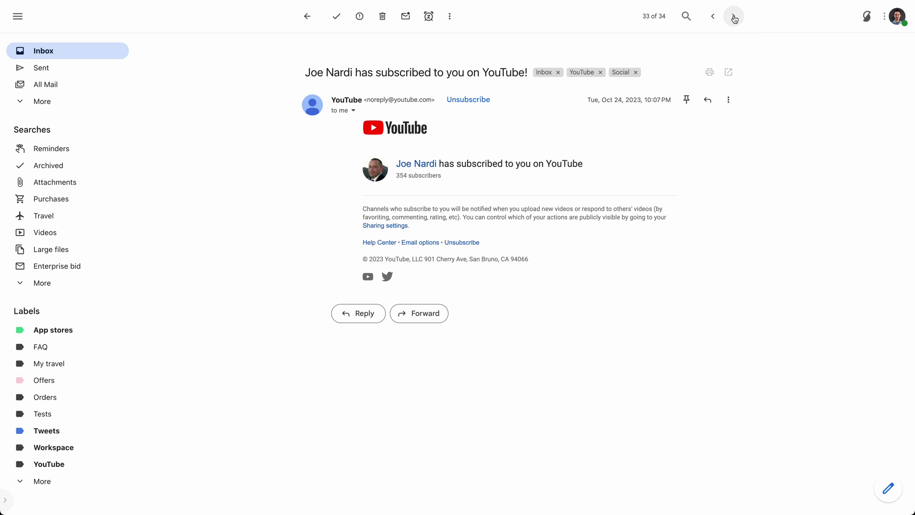
left_click(307, 16)
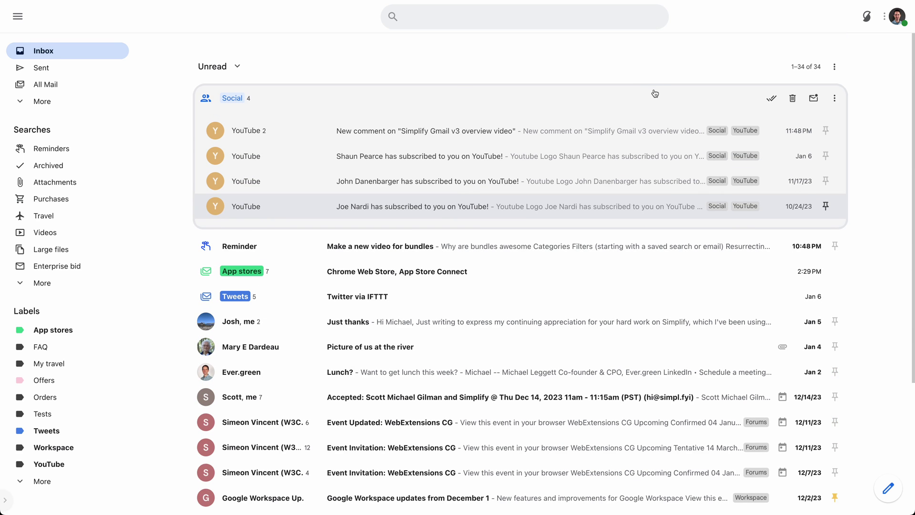
Step: Archive all four Social bundle emails with the bundle's checkmark
key("k")
key("k")
key("k")
key("j")
key("j")
key("j")
key("j")
key("k")
key("k")
key("k")
key("k")
key("k")
key("j")
key("k")
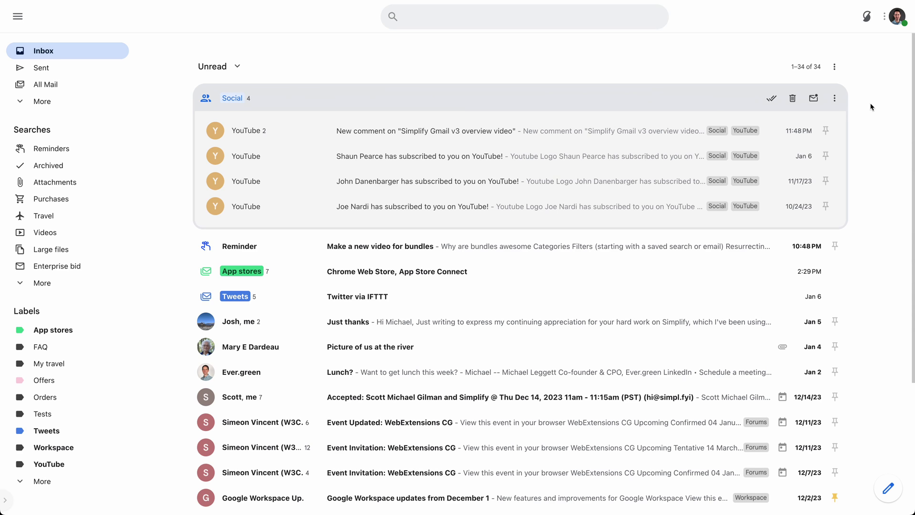
left_click(773, 101)
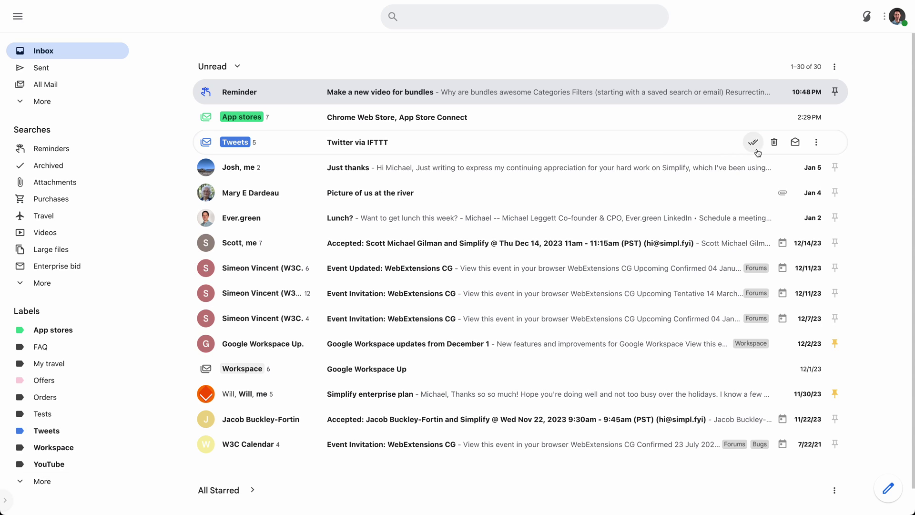
Step: Open the Ever.green 'Lunch?' email and start filtering messages like it
left_click(865, 119)
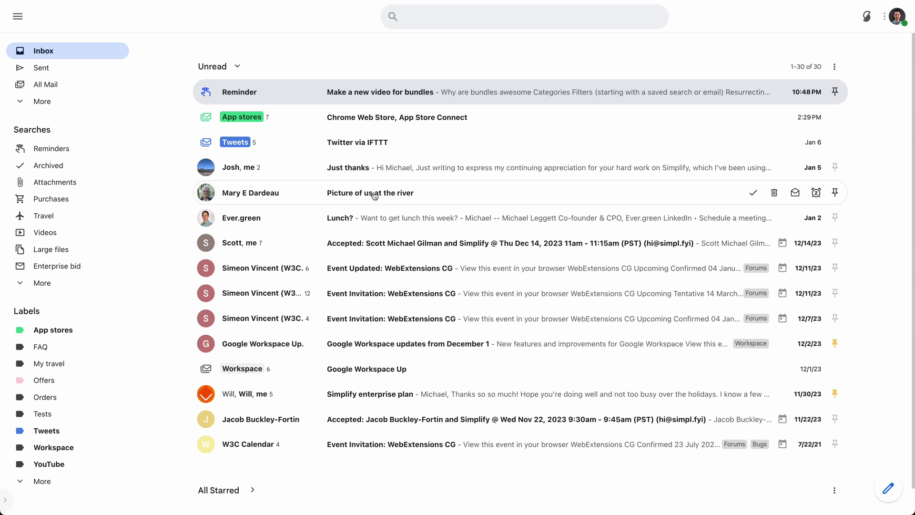
left_click(386, 223)
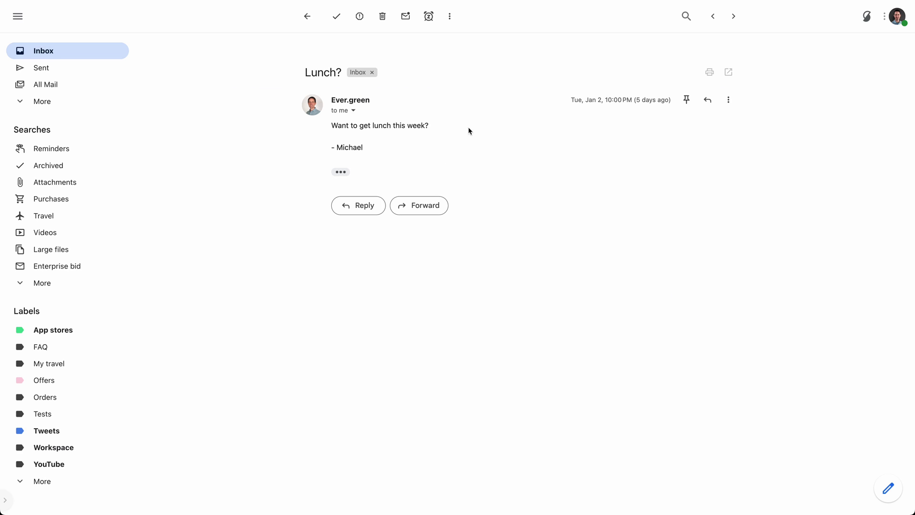
left_click(452, 20)
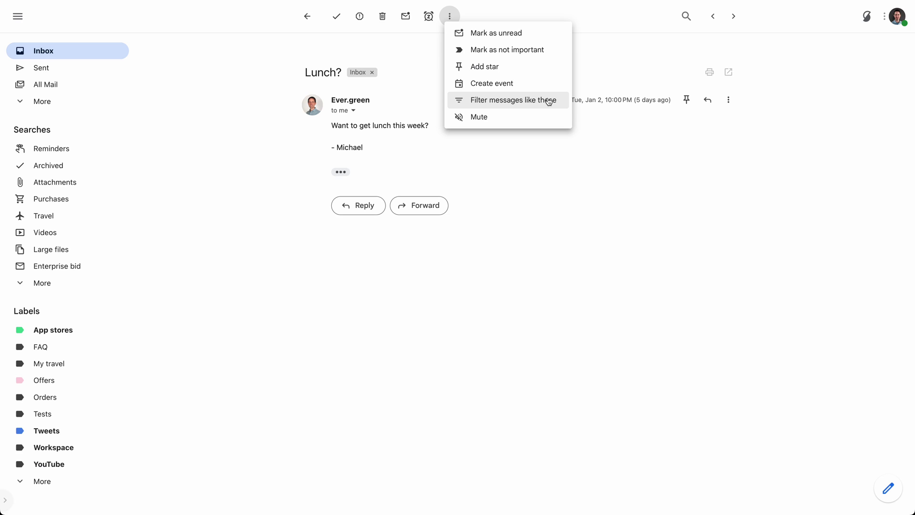
left_click(549, 101)
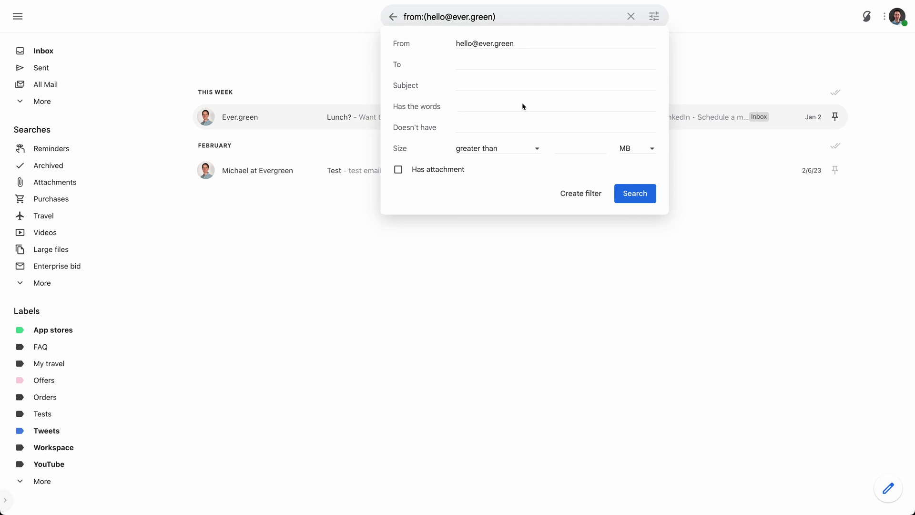
Step: Add 'lunch' to Has the words and search the Ever.green mail
left_click(535, 43)
left_click(465, 106)
type("lunch")
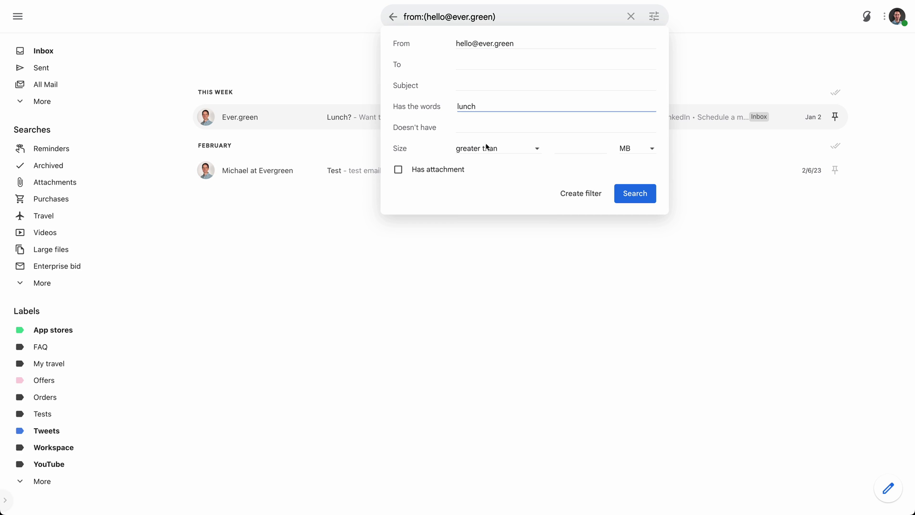
left_click(639, 195)
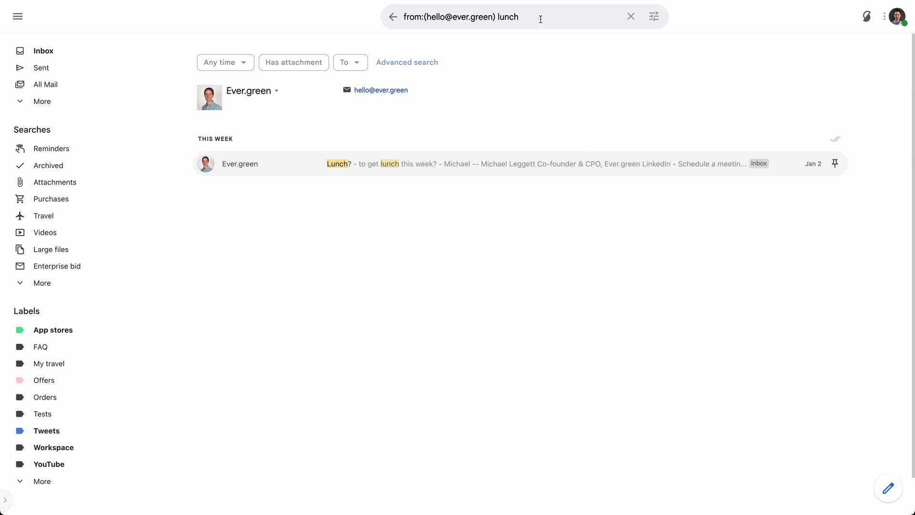
Step: Clear the lunch search and return to the inbox
left_click(654, 17)
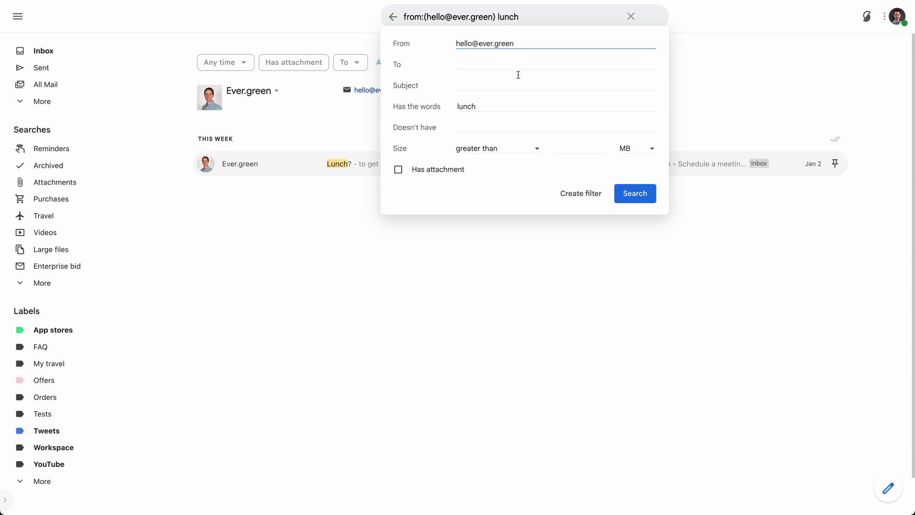
left_click(632, 18)
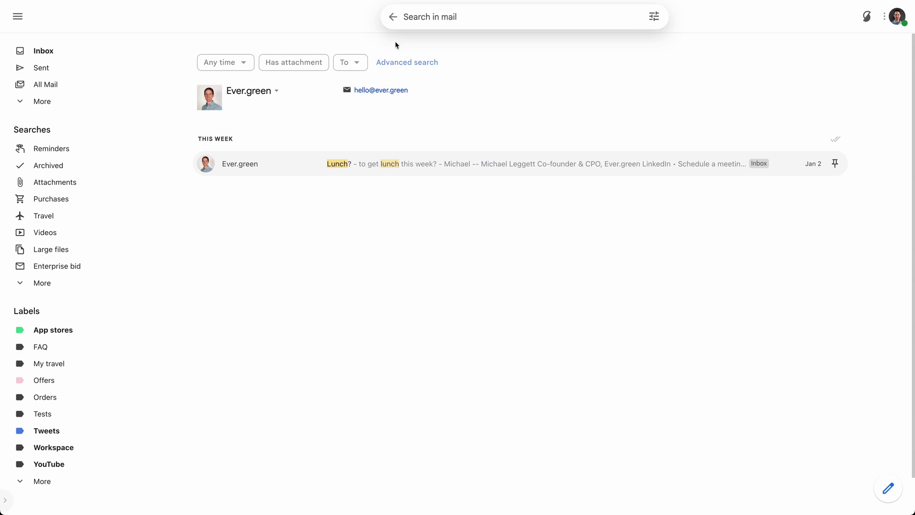
left_click(393, 17)
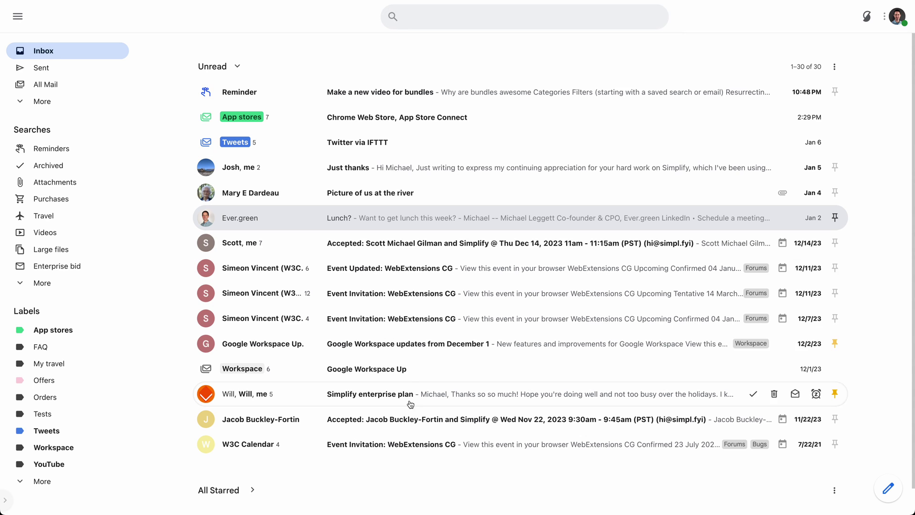
Step: Search mail like the WebExtensions CG 'Event Updated' email, then return to the Inbox
left_click(436, 268)
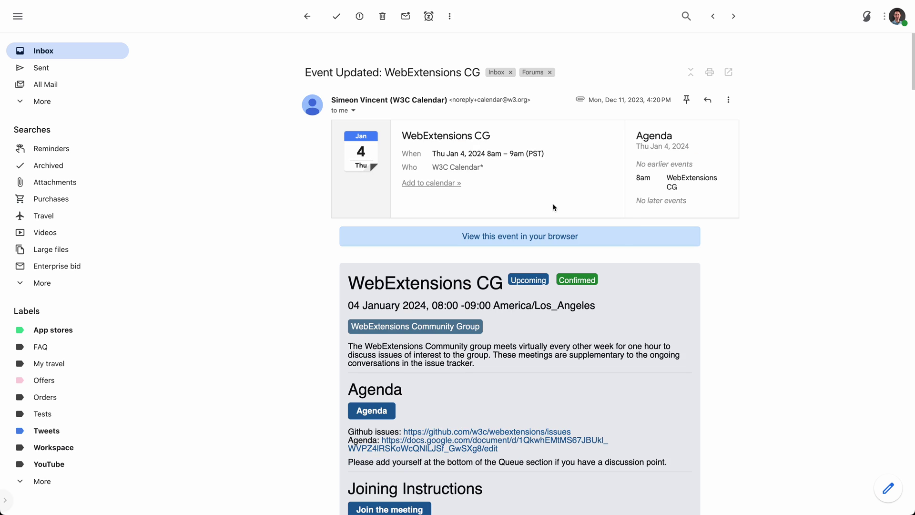
left_click(457, 20)
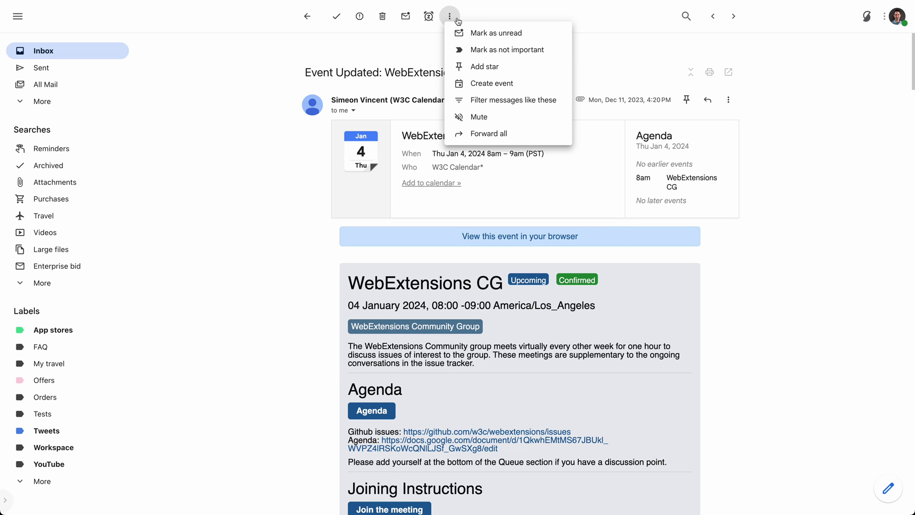
left_click(478, 100)
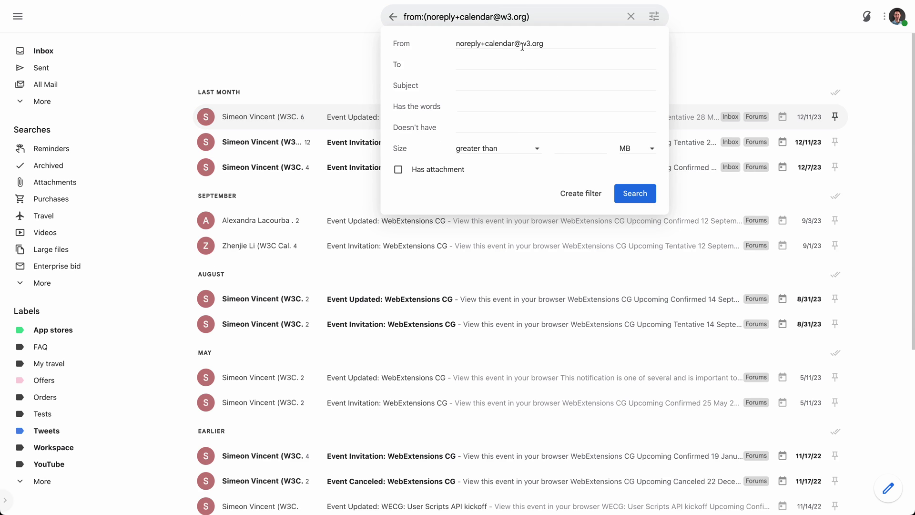
left_click(496, 43)
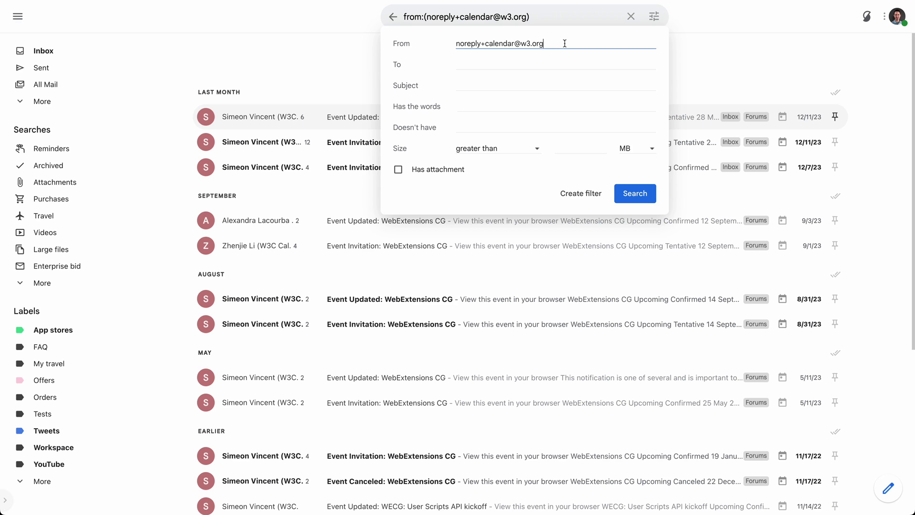
left_click(393, 17)
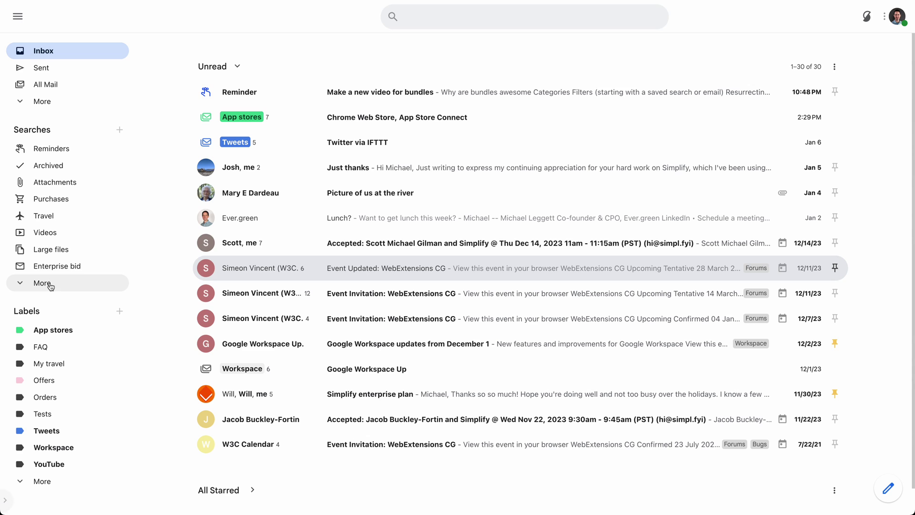
Step: Open the Calendar saved search and inspect its filename:ics criterion
left_click(50, 285)
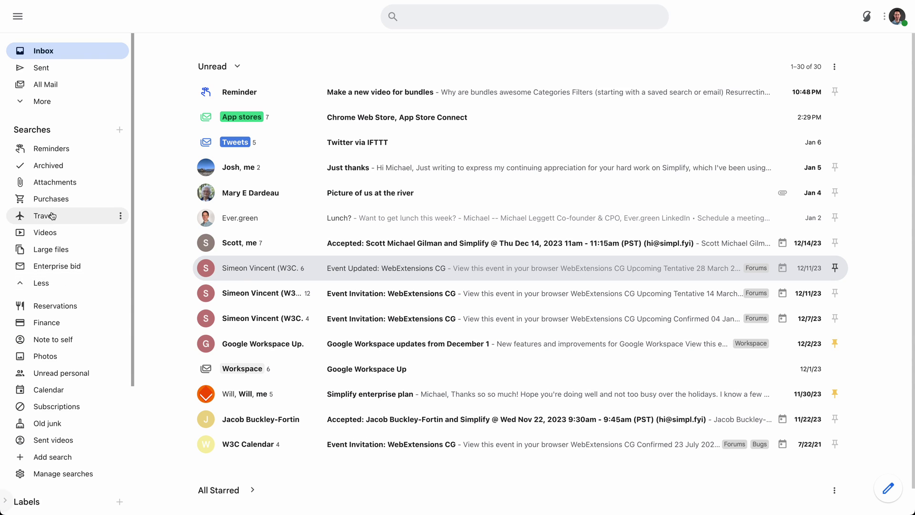
left_click(50, 394)
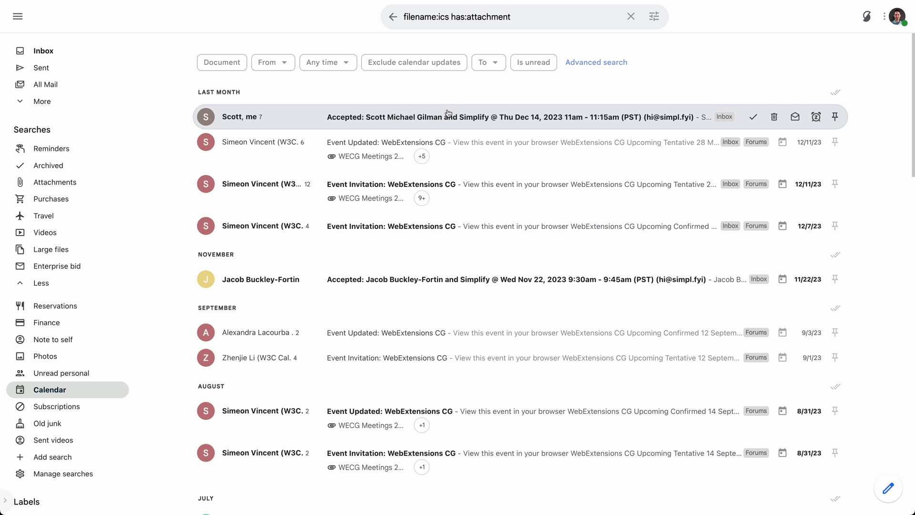
left_click(654, 17)
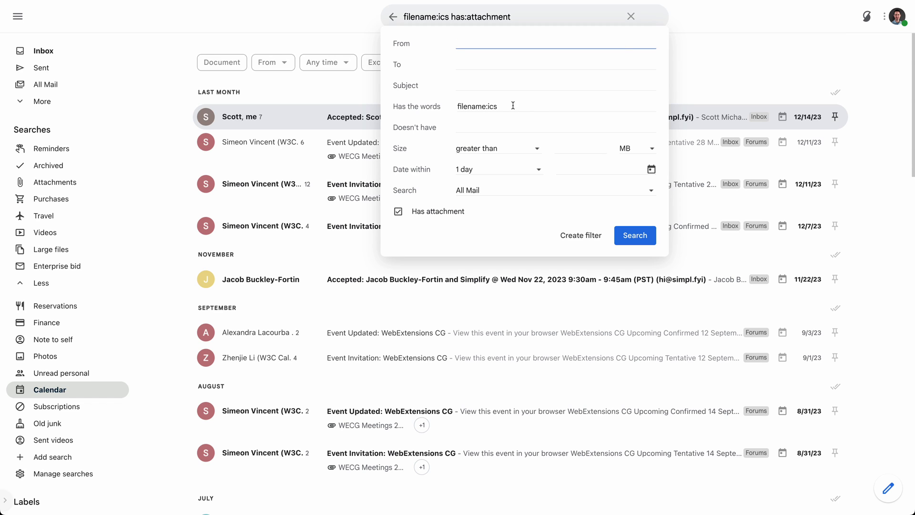
left_click(459, 106)
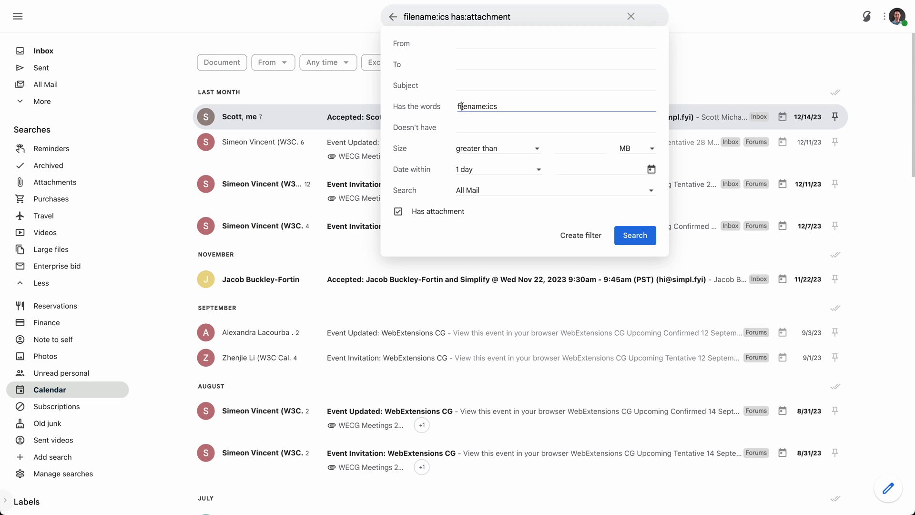
Step: Turn the search into a filter that applies a new label 'Calendar'
left_click(588, 237)
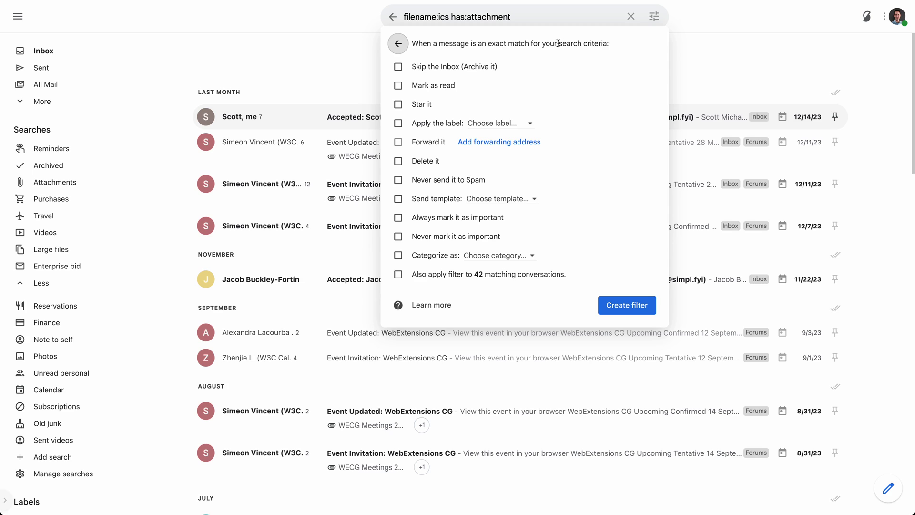
left_click(399, 123)
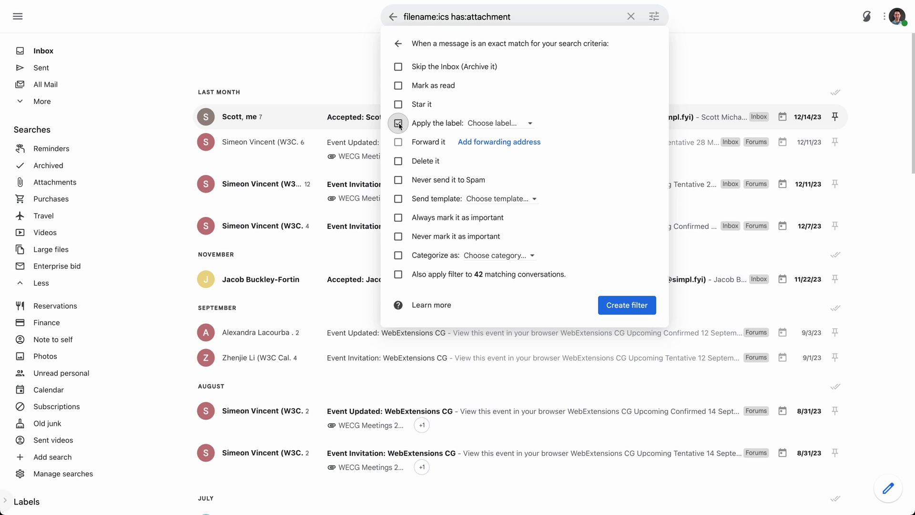
left_click(504, 125)
left_click(524, 144)
type("Calendar")
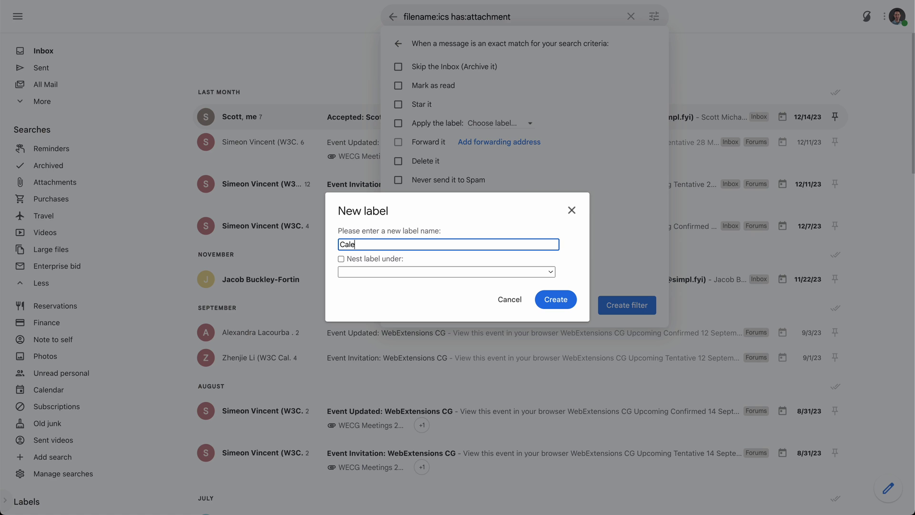
left_click(554, 297)
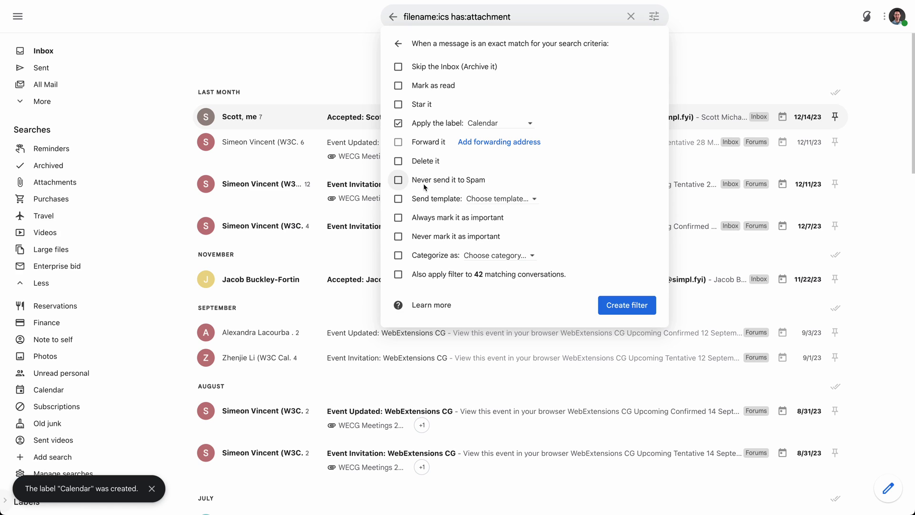
Step: Categorize matches as Primary, apply to existing conversations, and create the filter
left_click(399, 275)
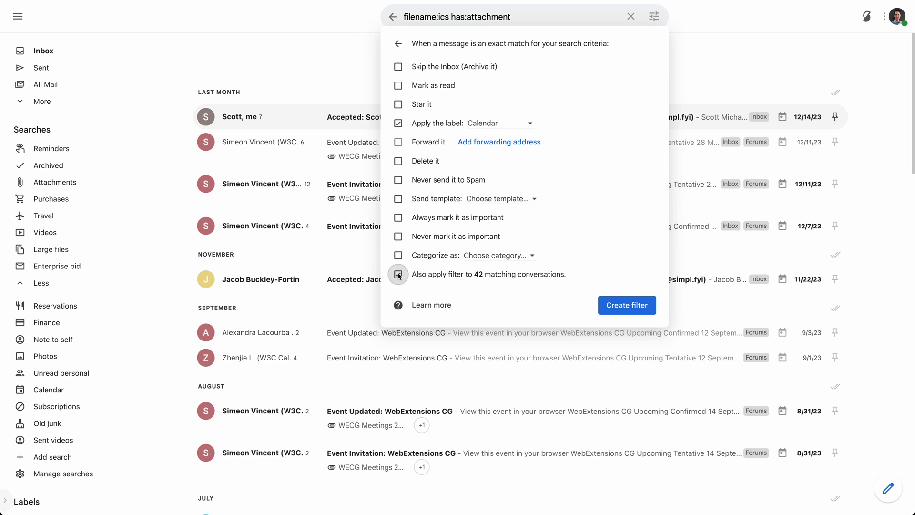
left_click(399, 255)
left_click(486, 257)
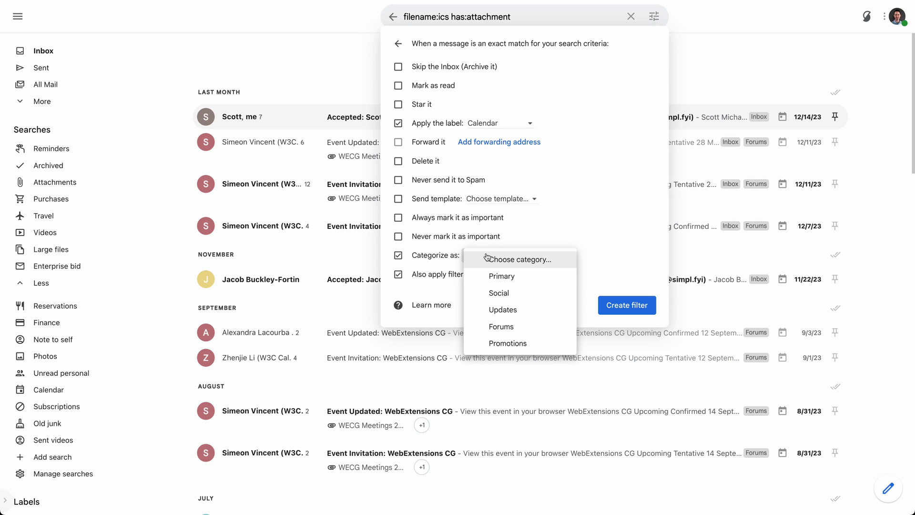
left_click(505, 276)
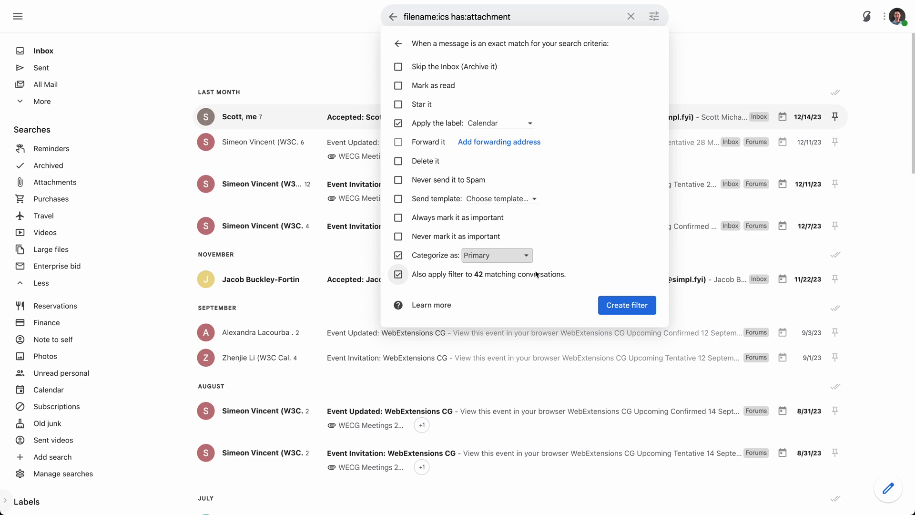
left_click(589, 260)
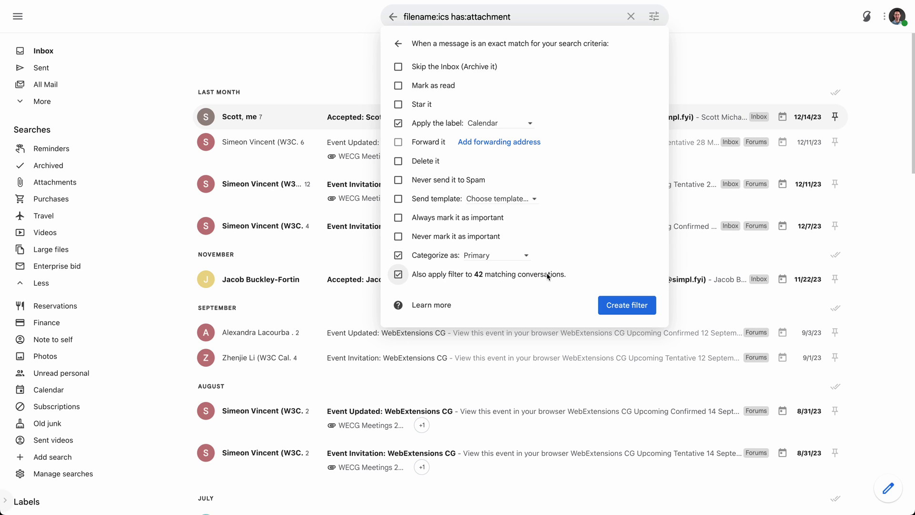
left_click(634, 307)
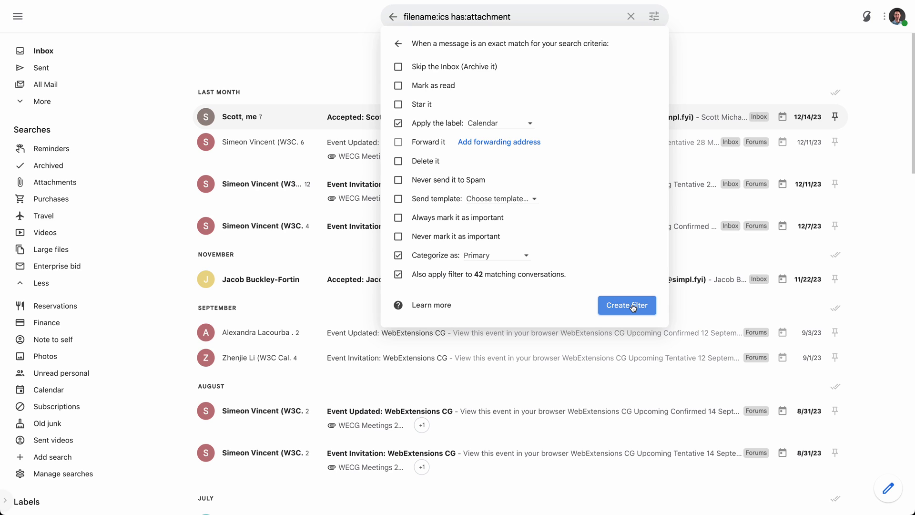
left_click(381, 54)
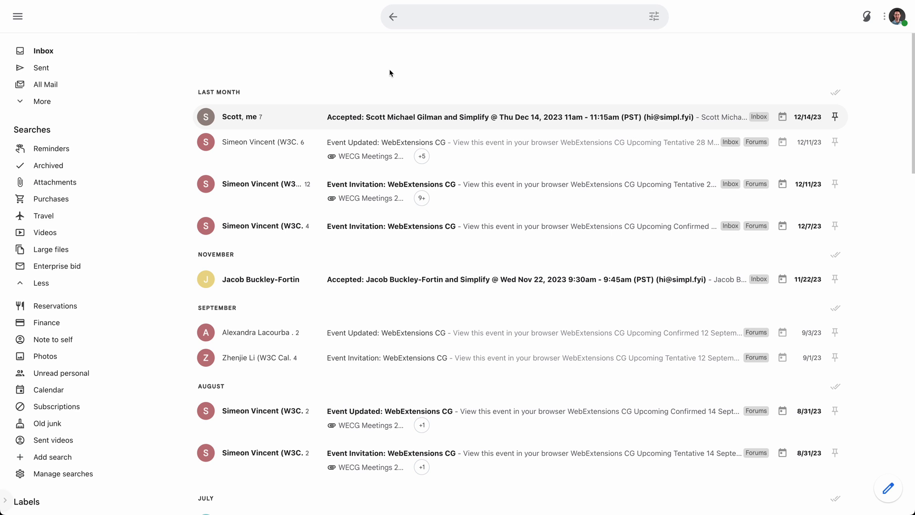
Step: Leave the calendar search results and go to the Inbox to see the new Calendar bundle
scroll(390, 76, "down", 3)
scroll(394, 81, "up", 3)
left_click(393, 18)
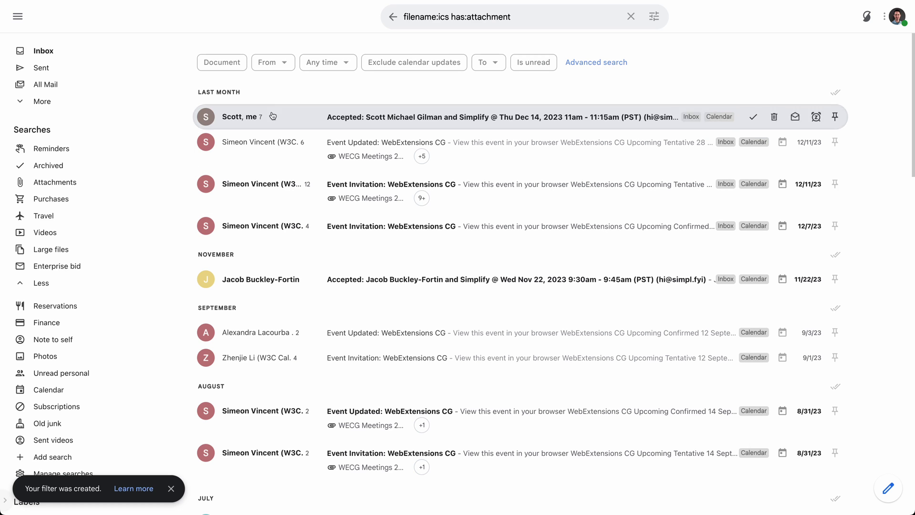
left_click(56, 53)
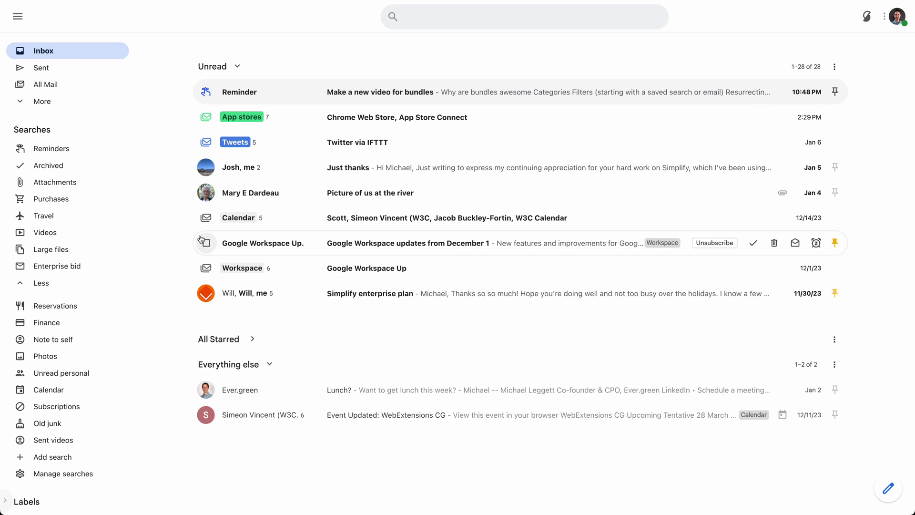
Step: Collapse the extra saved searches and colour the Calendar label light teal
left_click(92, 281)
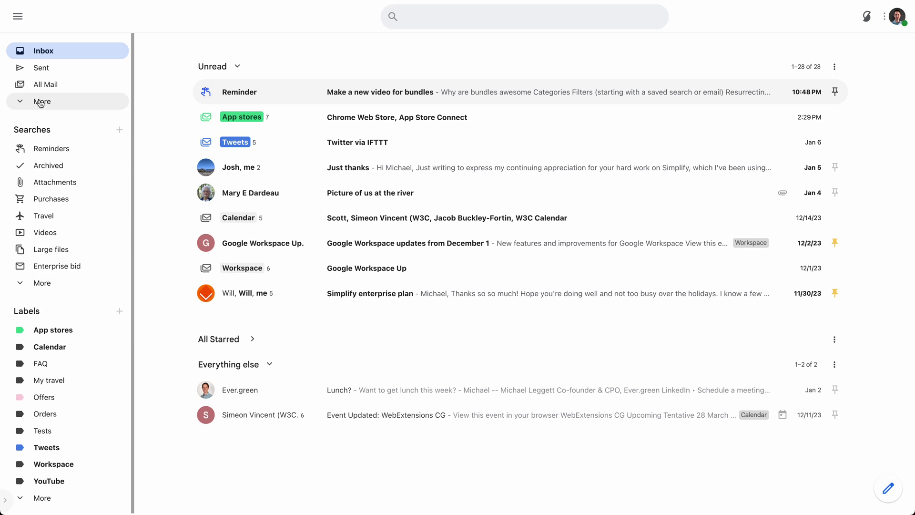
left_click(122, 347)
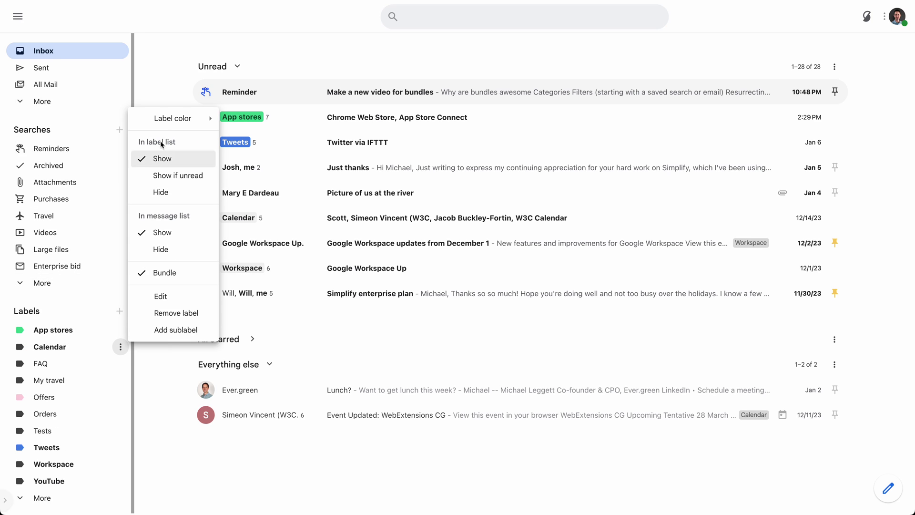
mouse_move(162, 119)
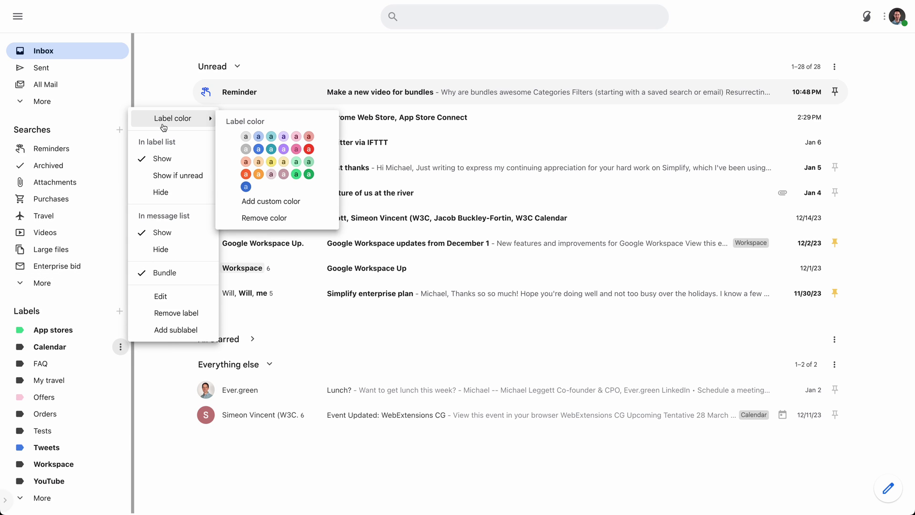
left_click(271, 138)
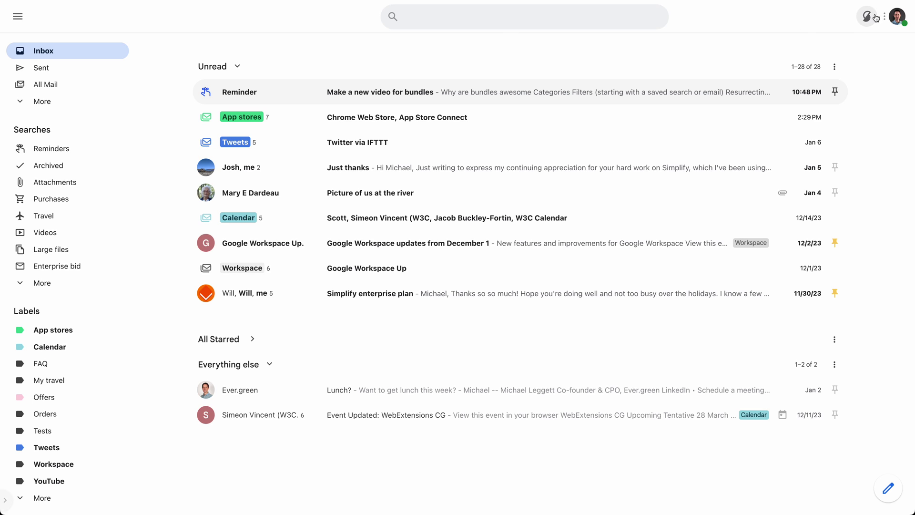
Step: Open quick settings, scroll through the inbox types, and close the panel
left_click(850, 16)
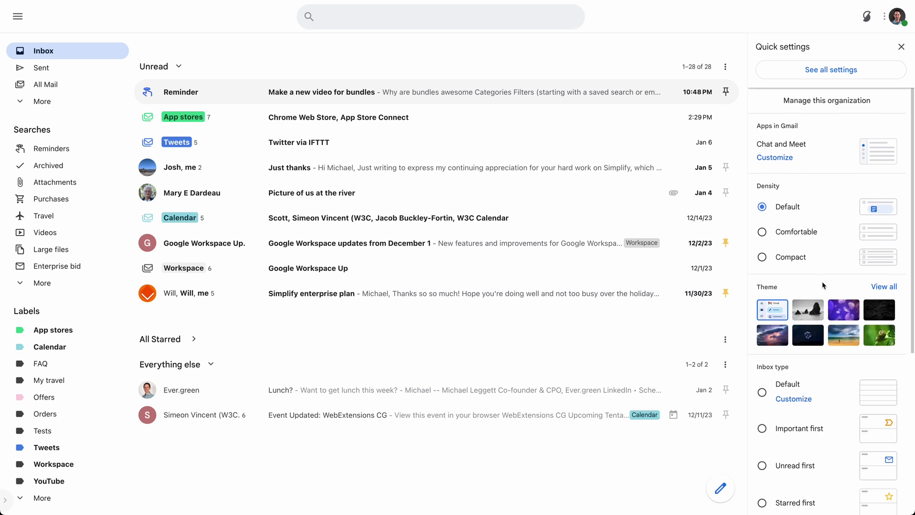
scroll(829, 286, "down", 3)
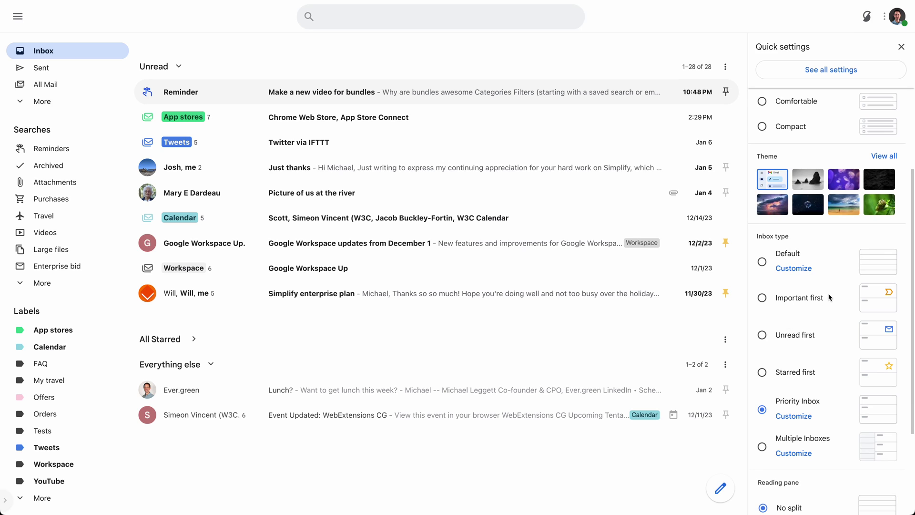
left_click(900, 47)
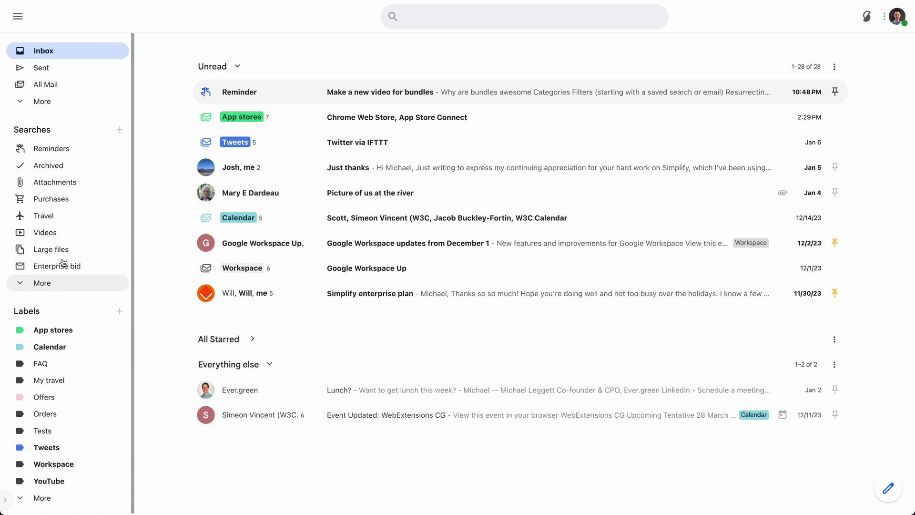
Step: Expand the sidebar's More folders and extra saved searches to reveal the Social, Updates, Forums, Promotions categories
left_click(42, 101)
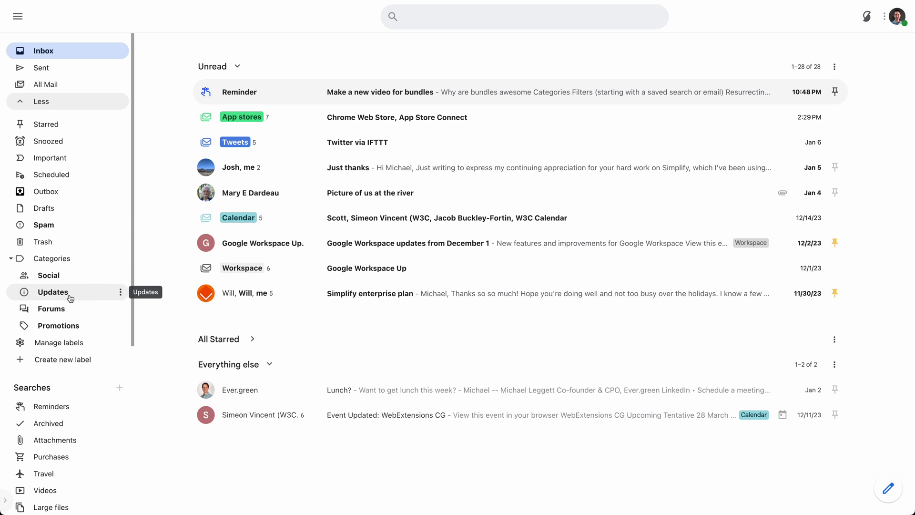
scroll(70, 299, "down", 2)
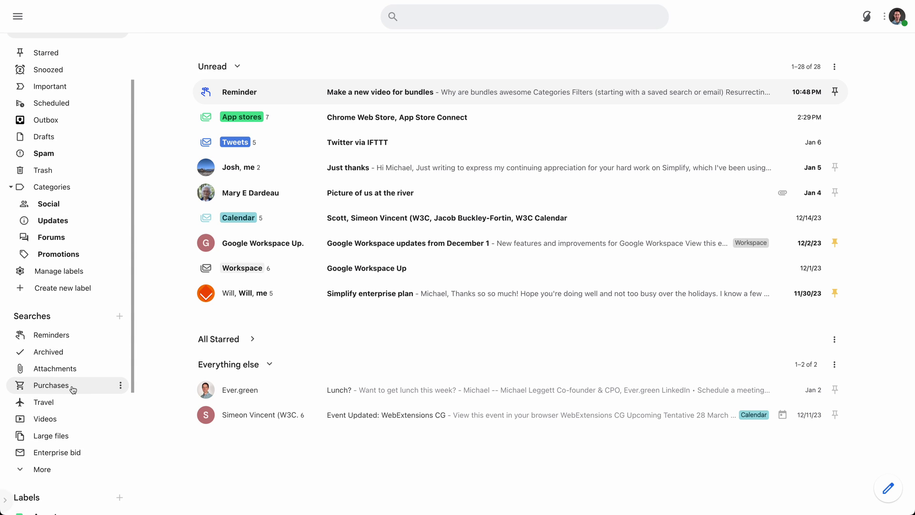
scroll(72, 389, "down", 1)
left_click(54, 452)
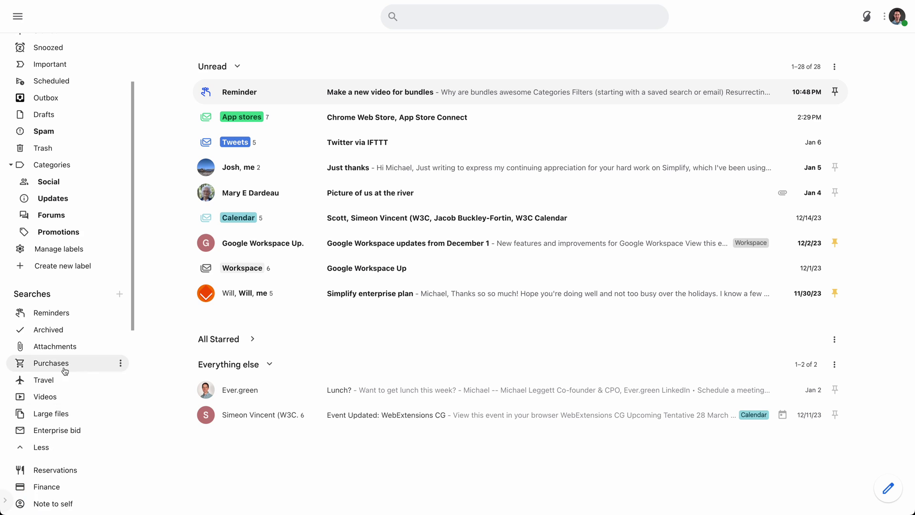
scroll(66, 370, "down", 4)
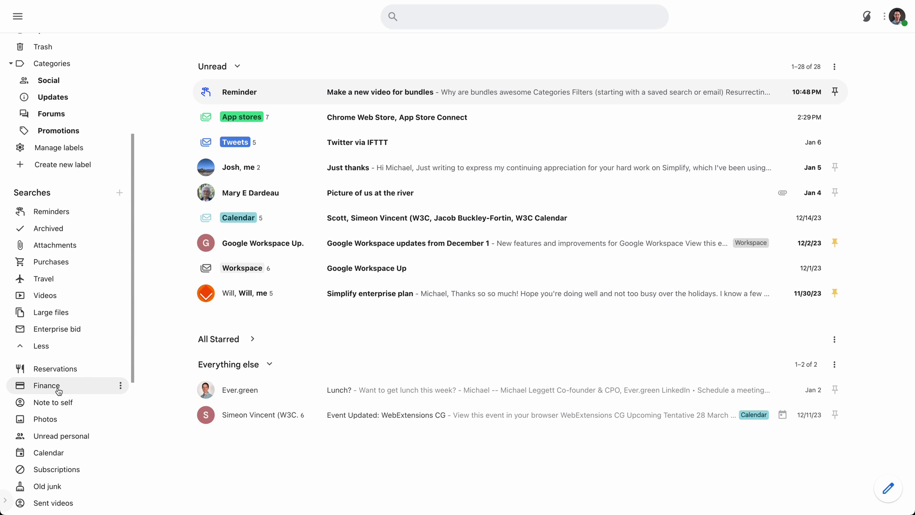
scroll(65, 361, "up", 3)
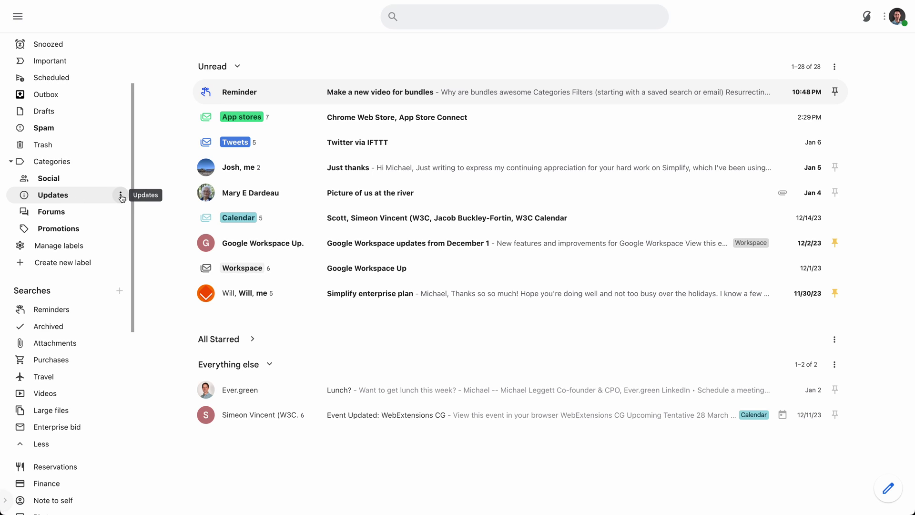
left_click(121, 196)
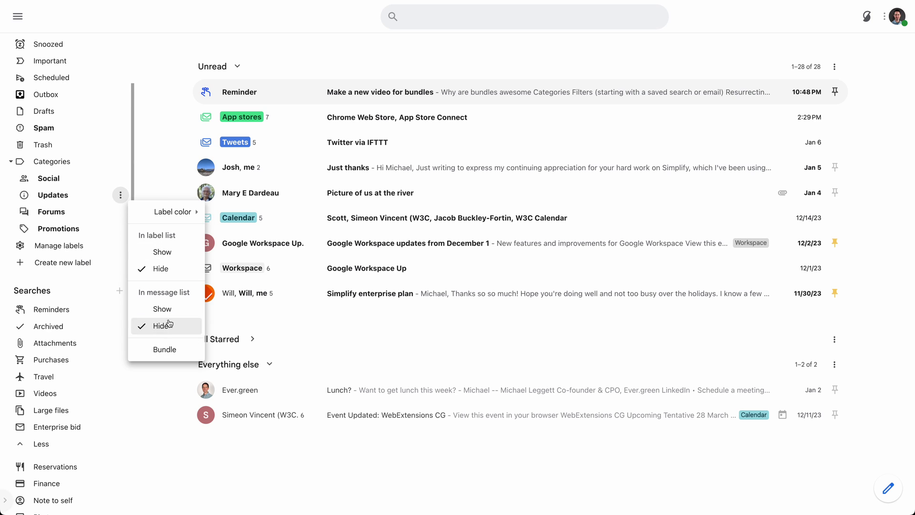
left_click(120, 195)
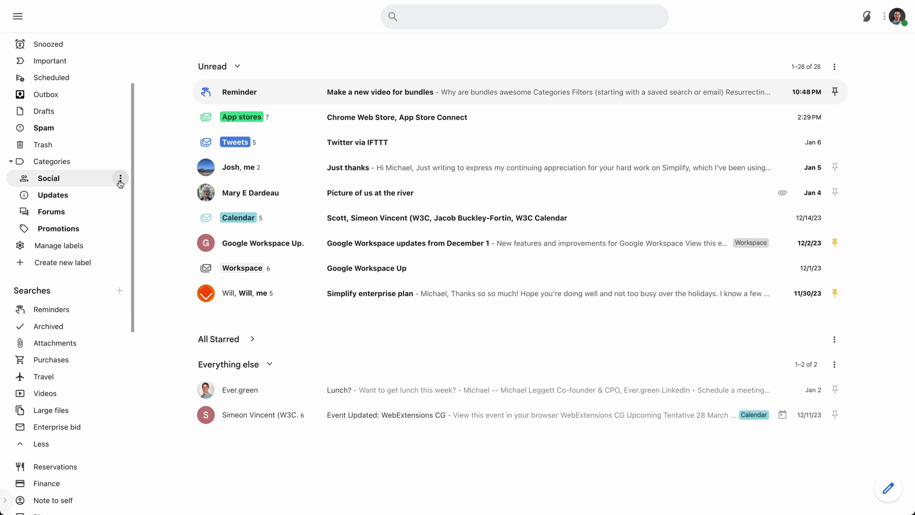
left_click(121, 181)
left_click(120, 230)
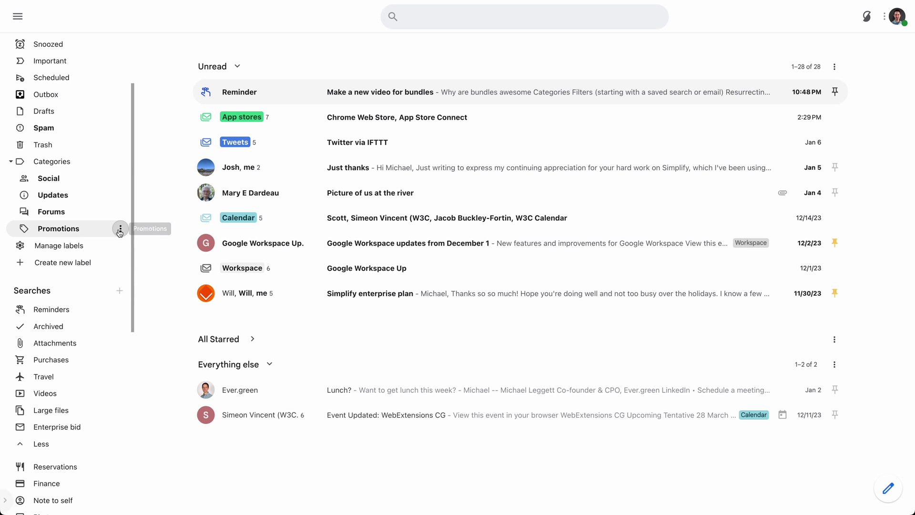
left_click(120, 230)
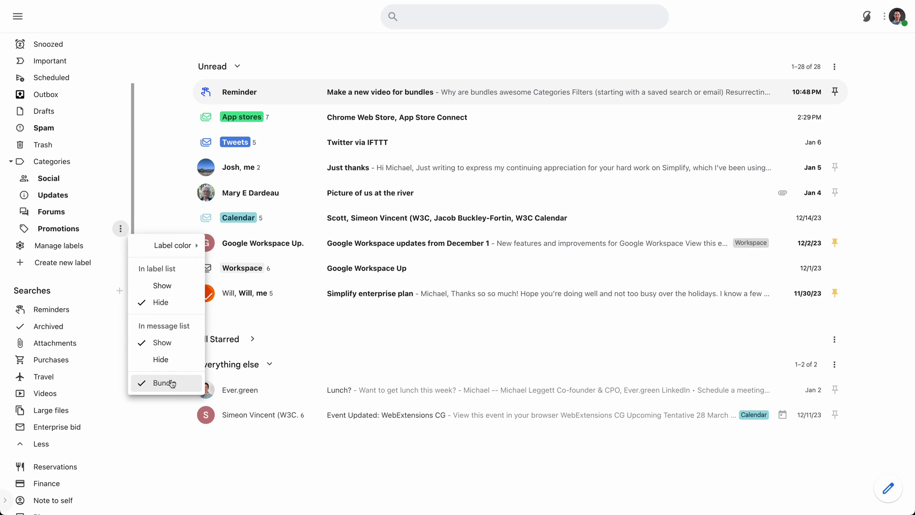
left_click(217, 477)
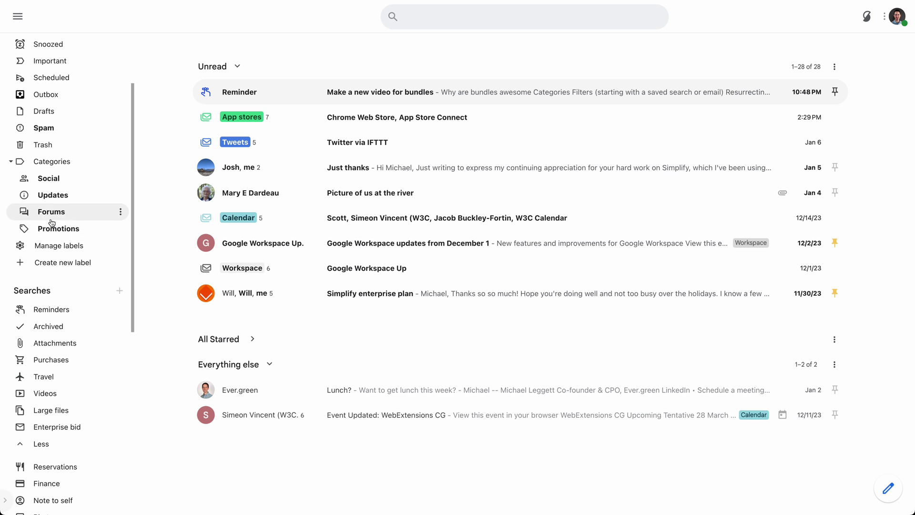
left_click(121, 228)
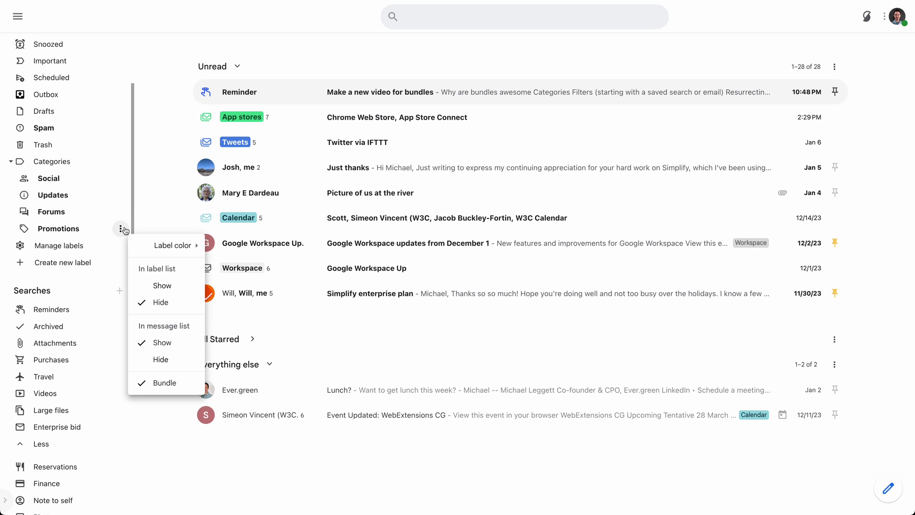
left_click(121, 229)
left_click(121, 377)
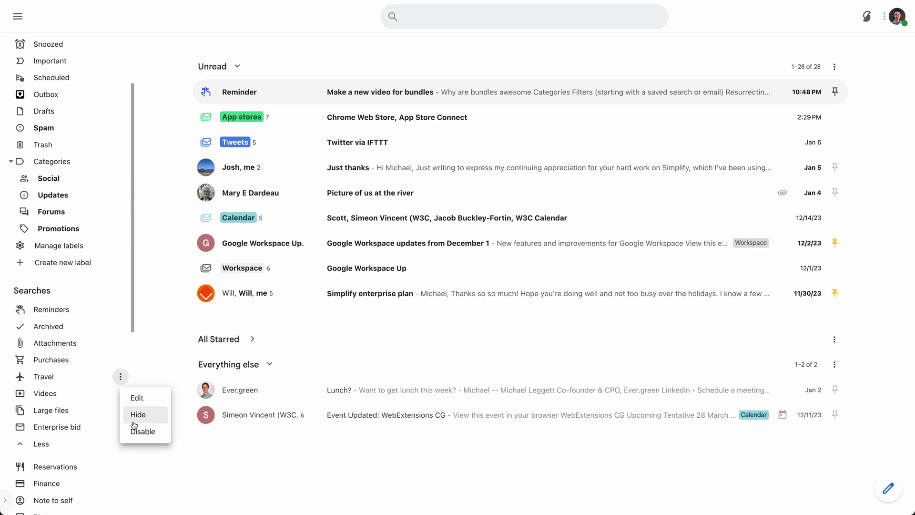
left_click(121, 377)
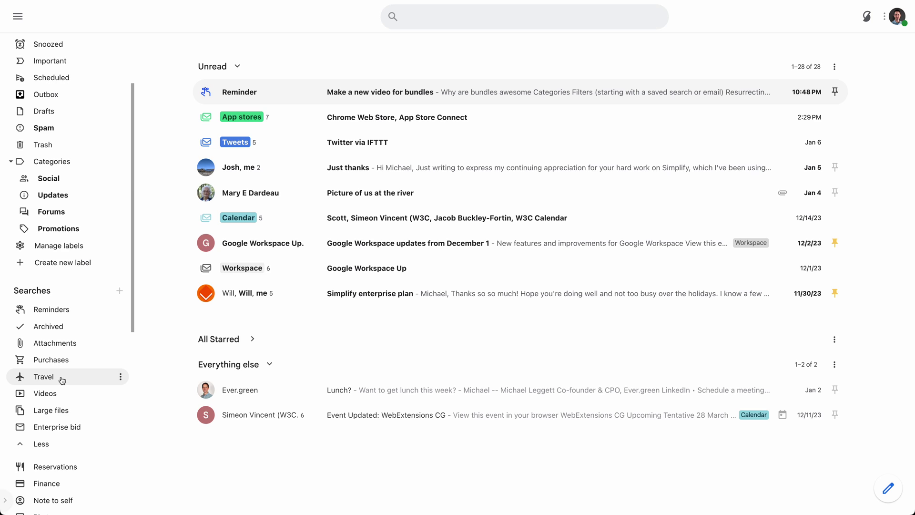
Step: Run the Travel saved search and select its category:travel query text
left_click(80, 377)
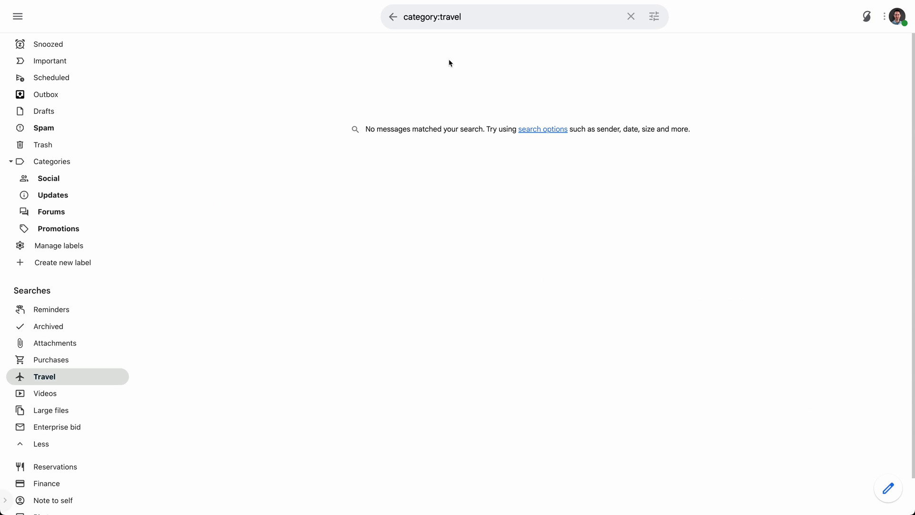
left_click(481, 15)
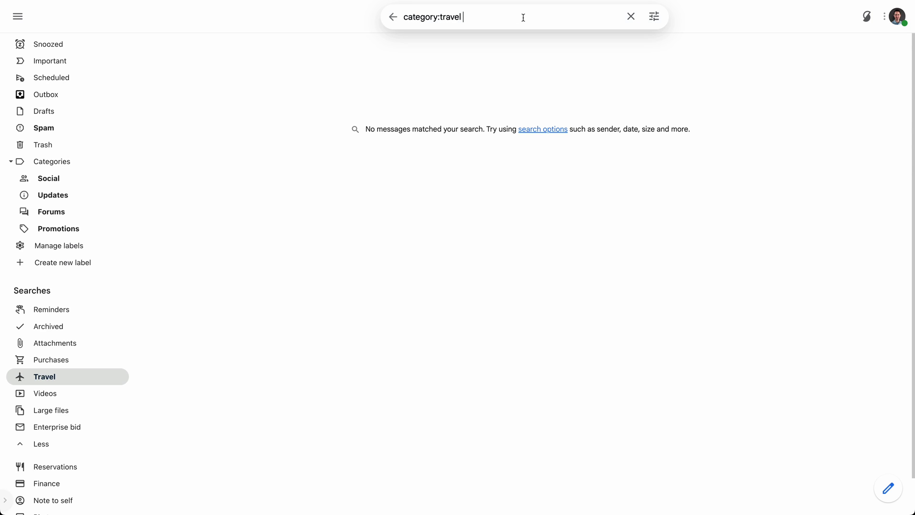
left_click(655, 16)
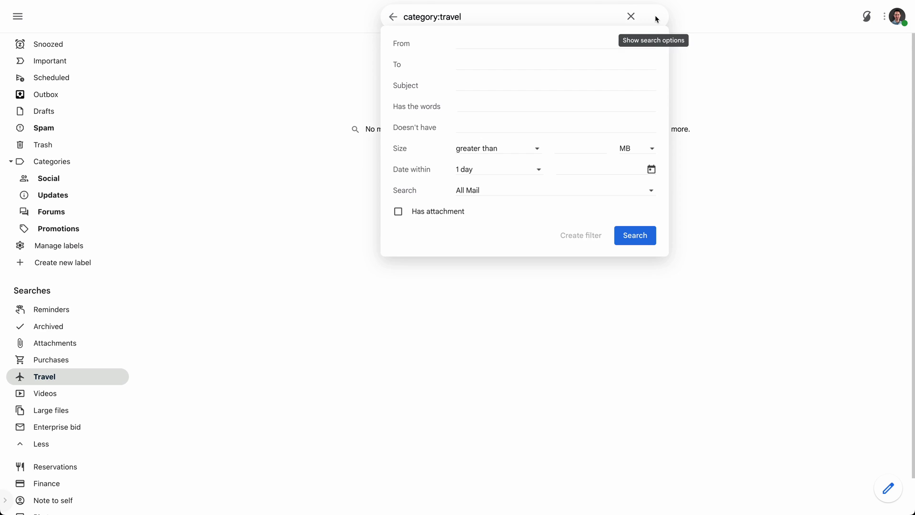
left_click(464, 18)
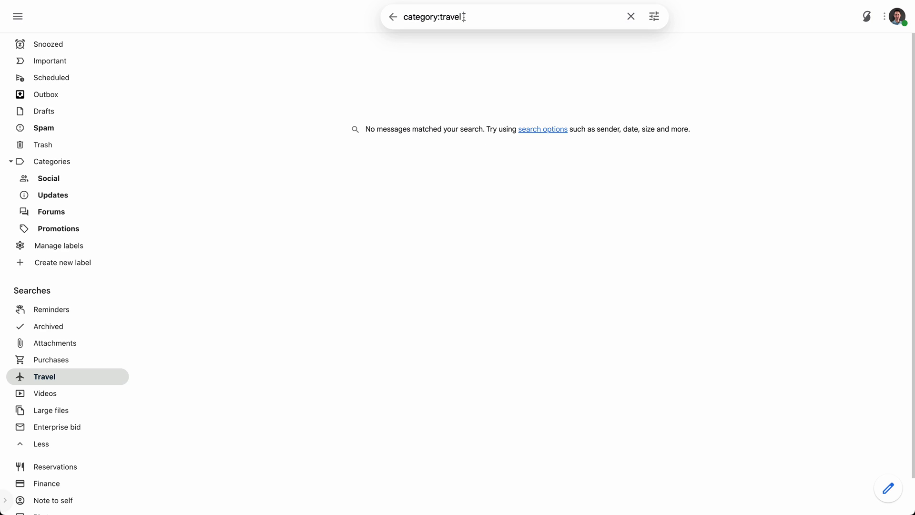
left_click(293, 279)
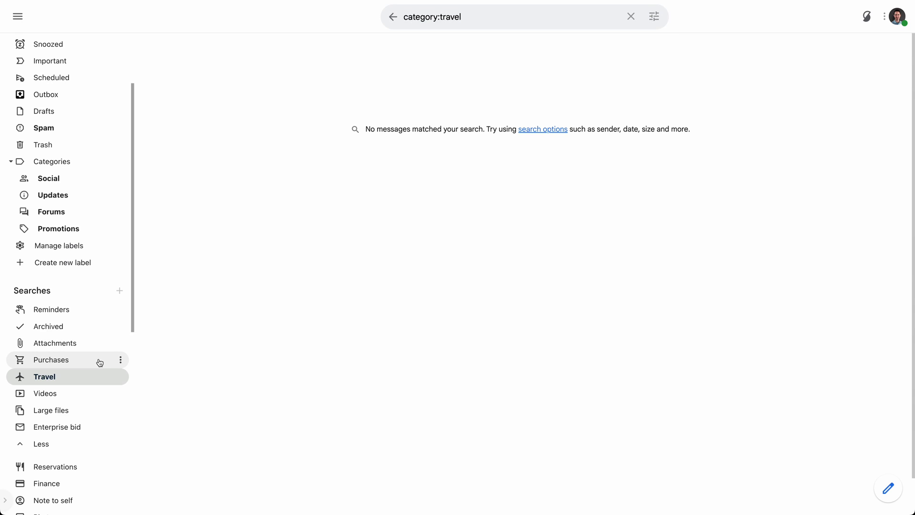
left_click_drag(490, 16, 398, 16)
key("ctrl+c")
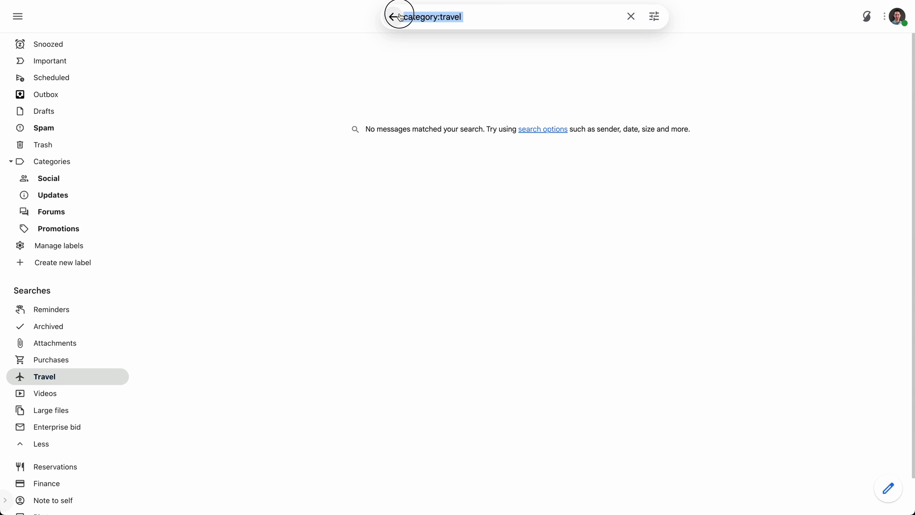
left_click(488, 16)
Step: Paste category:travel into Has the words and continue to the filter actions
left_click(654, 16)
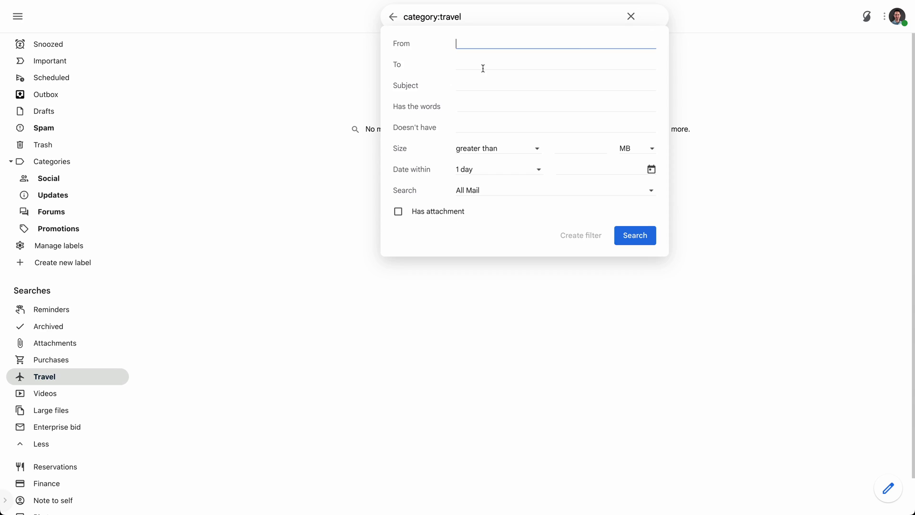
left_click(469, 105)
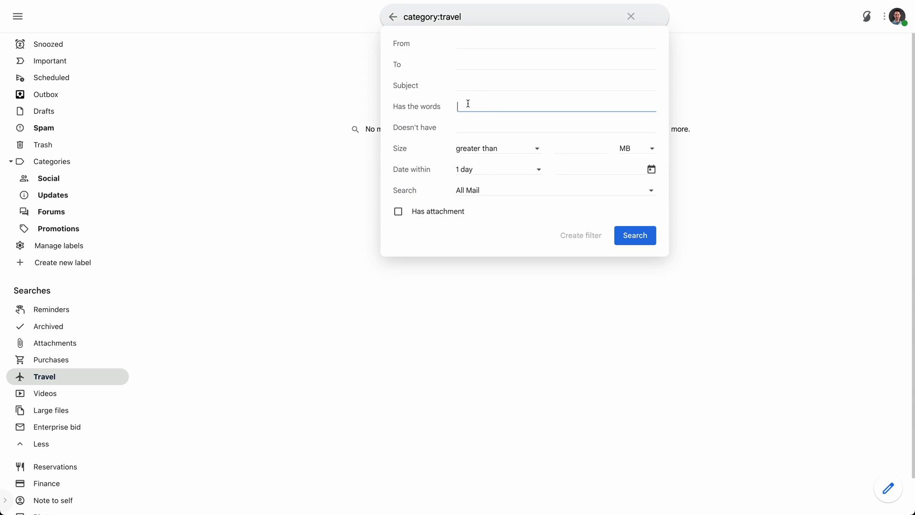
key("ctrl+v")
left_click(583, 237)
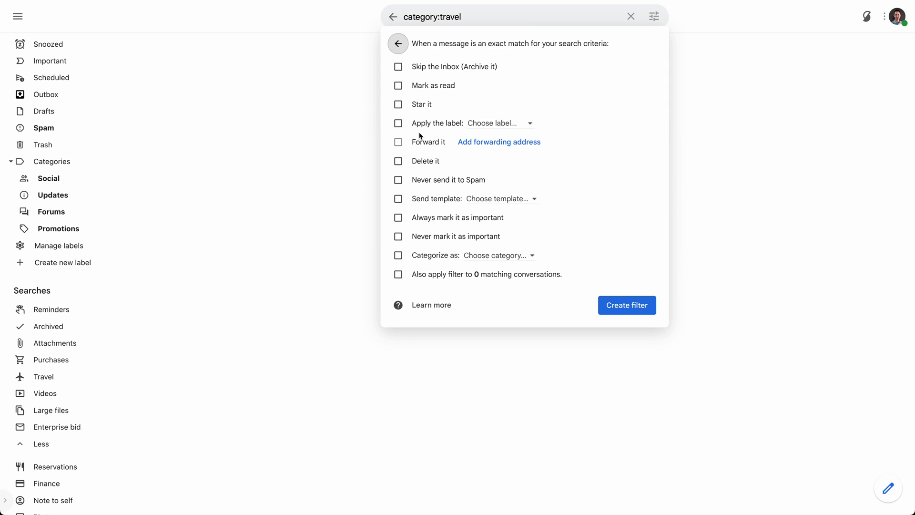
Step: Have the filter apply a new label 'Voyages', after 'Trips' and 'Travel' were rejected
left_click(422, 125)
left_click(496, 125)
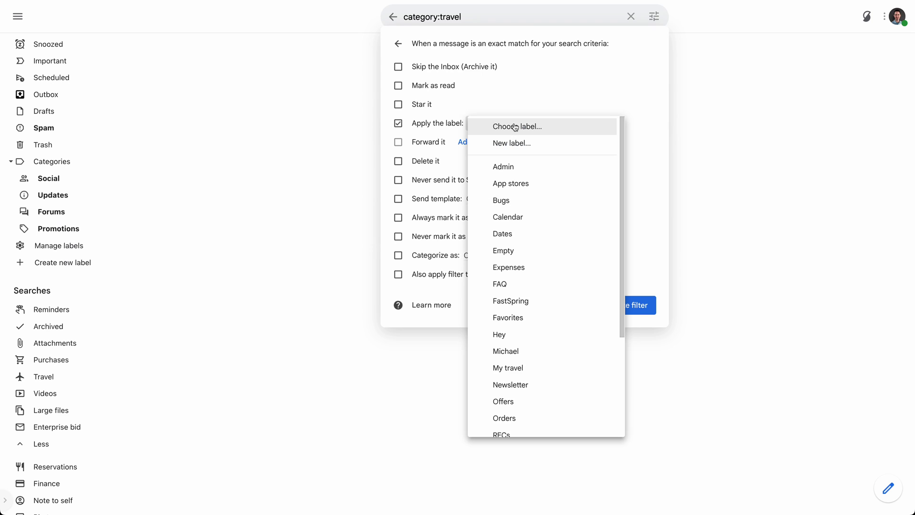
left_click(539, 143)
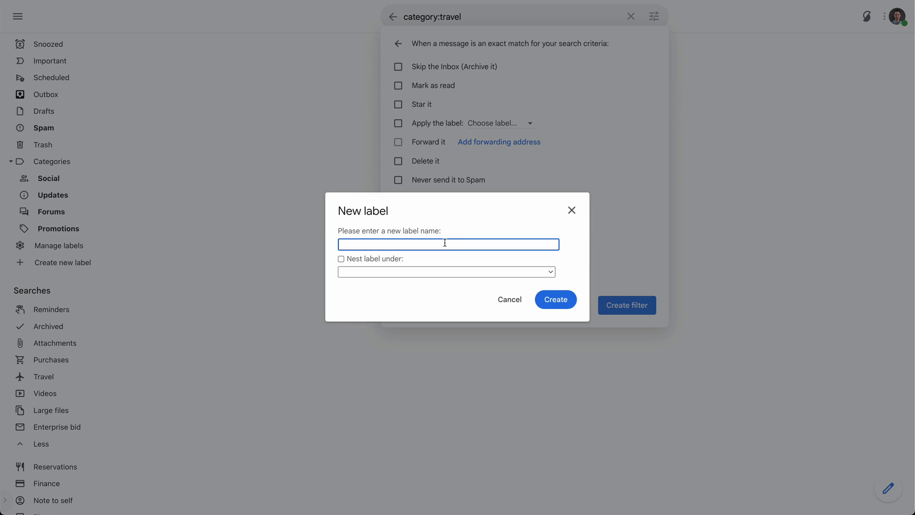
type("Trips")
left_click(558, 301)
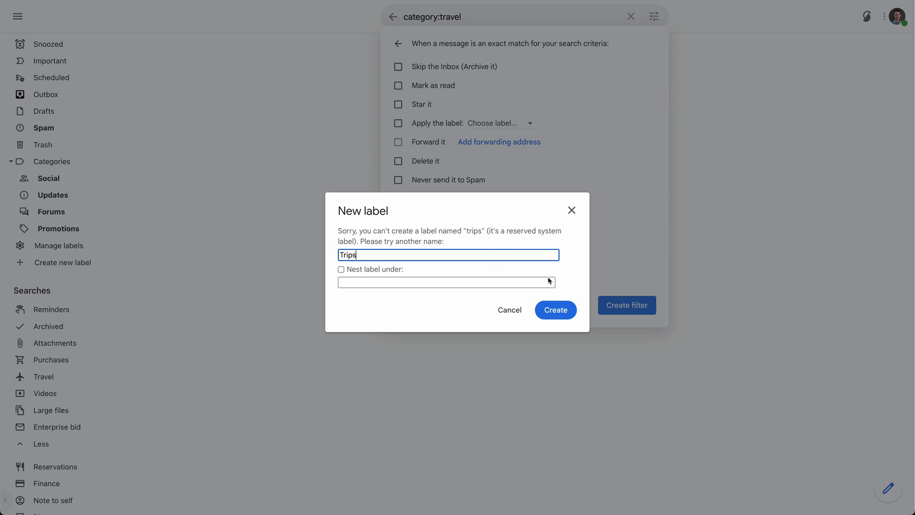
double_click(396, 253)
type("Travel")
left_click(558, 310)
double_click(369, 254)
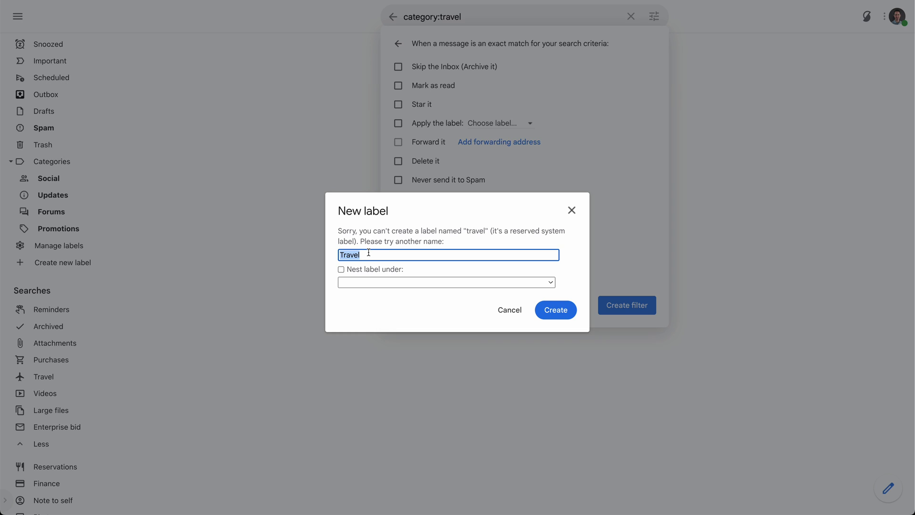
type("Voyages")
left_click(561, 313)
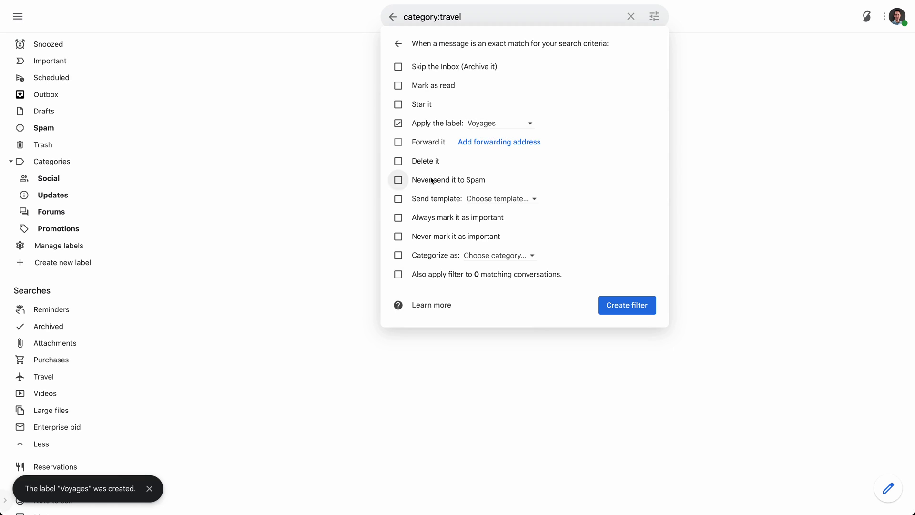
Step: Categorize matches as Primary and also apply the filter to existing conversations
left_click(421, 258)
left_click(494, 256)
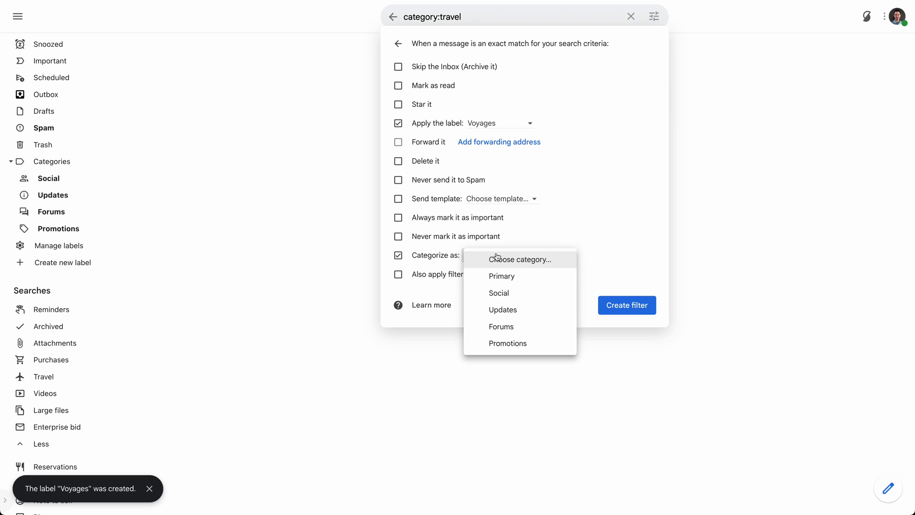
left_click(513, 276)
left_click(405, 276)
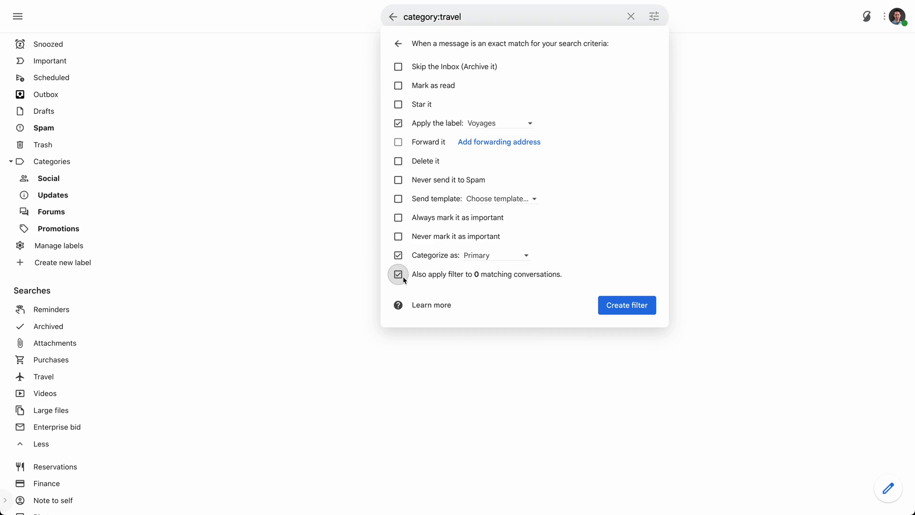
Step: Create the category:travel filter, return to the inbox, and find the new Voyages label in the sidebar
left_click(622, 311)
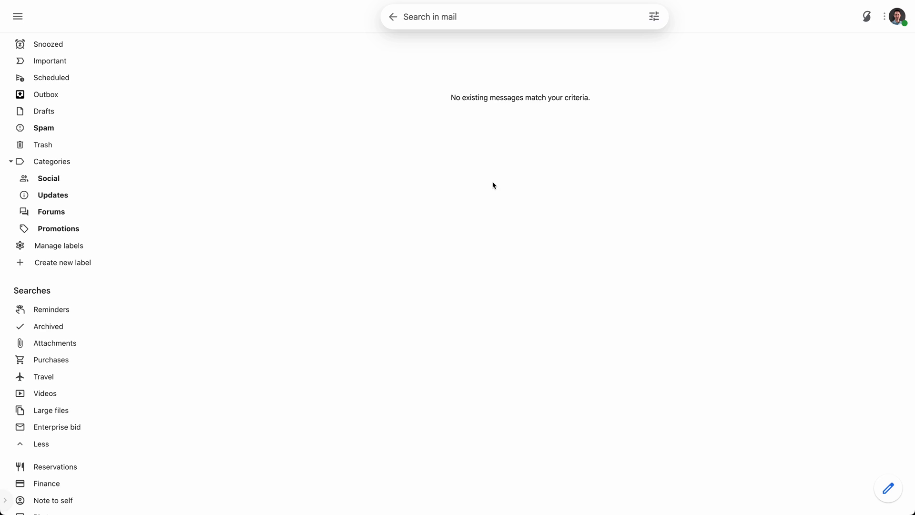
left_click(386, 72)
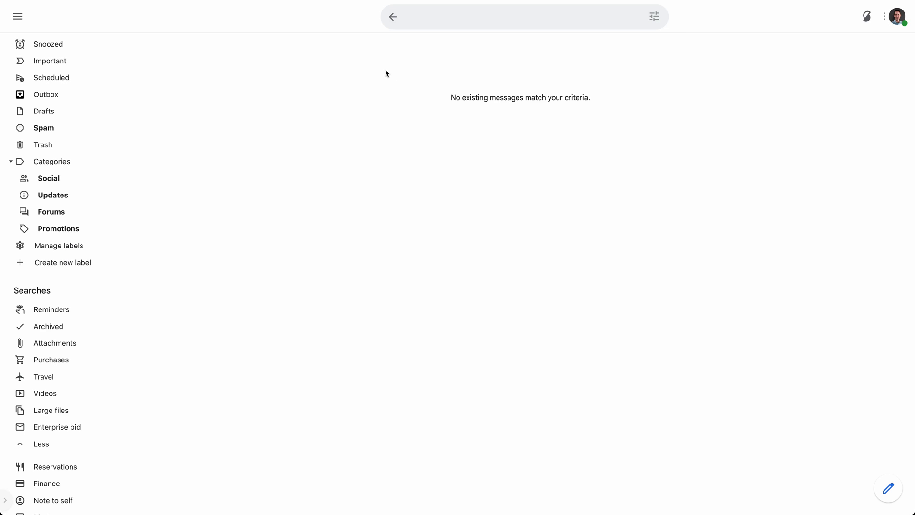
left_click(393, 19)
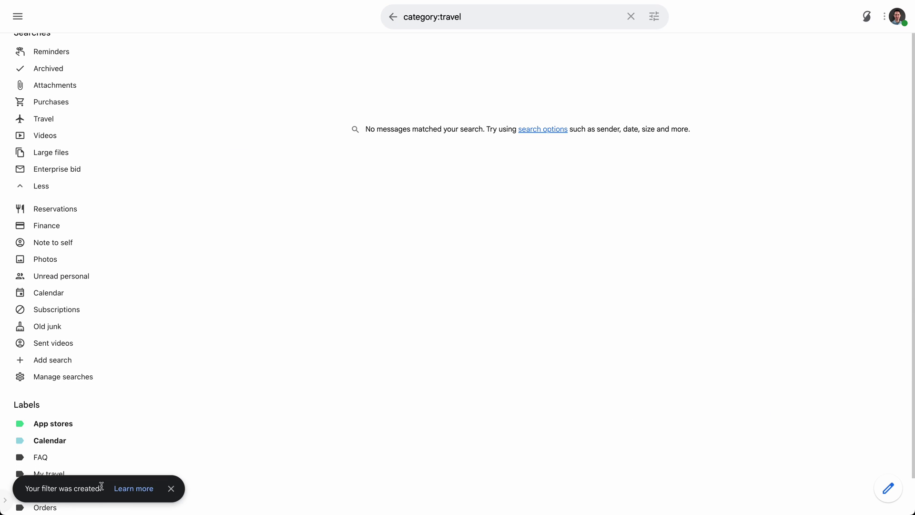
left_click(391, 15)
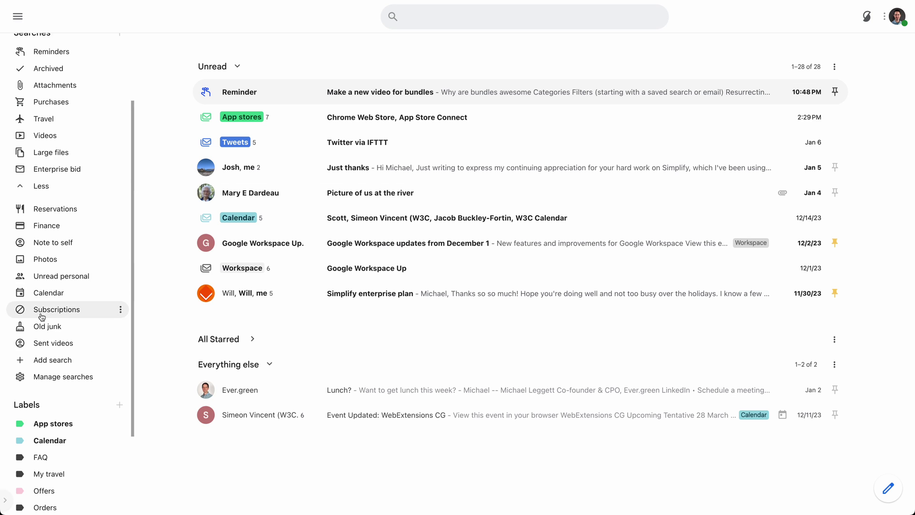
scroll(59, 344, "down", 3)
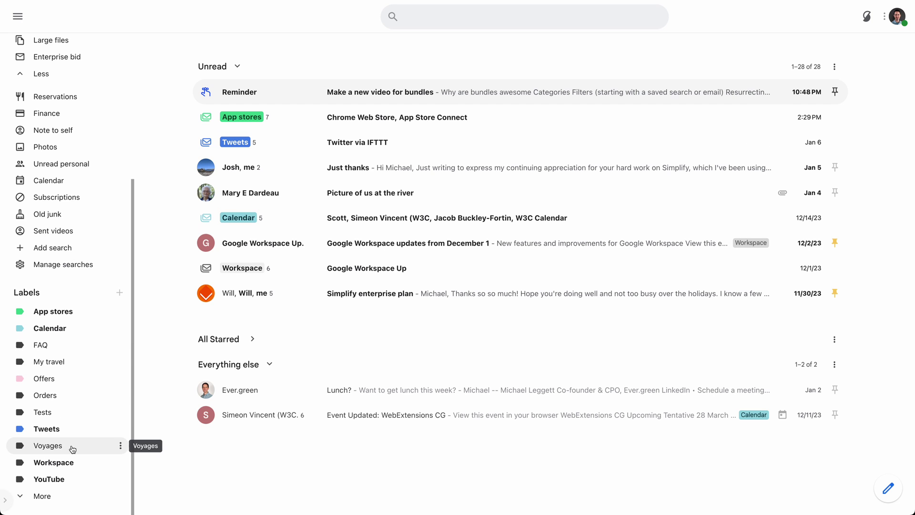
scroll(75, 231, "up", 3)
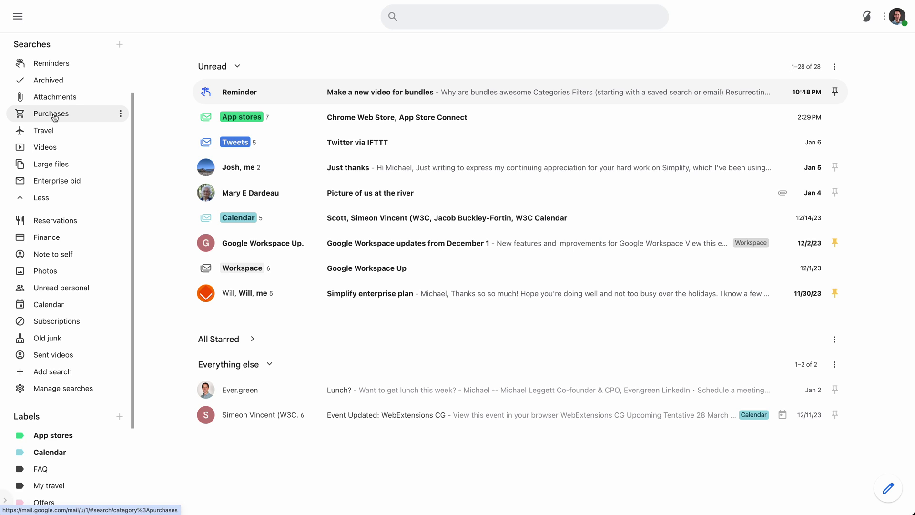
scroll(93, 186, "up", 3)
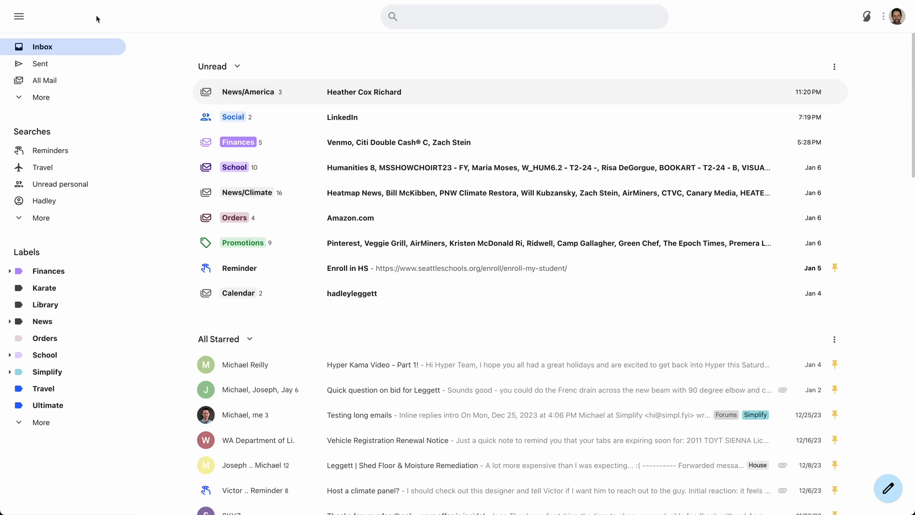
Step: Collapse the sidebar and the inbox's All Starred and Everything else sections
left_click(19, 16)
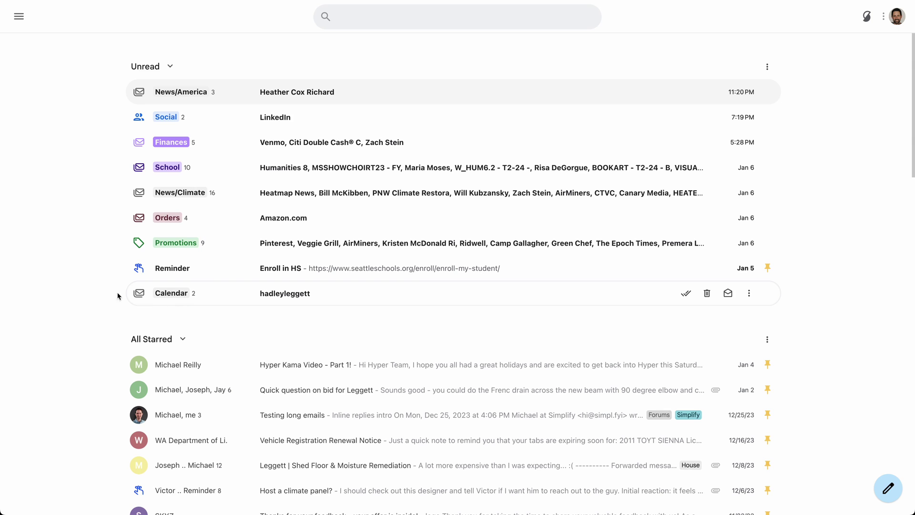
left_click(173, 346)
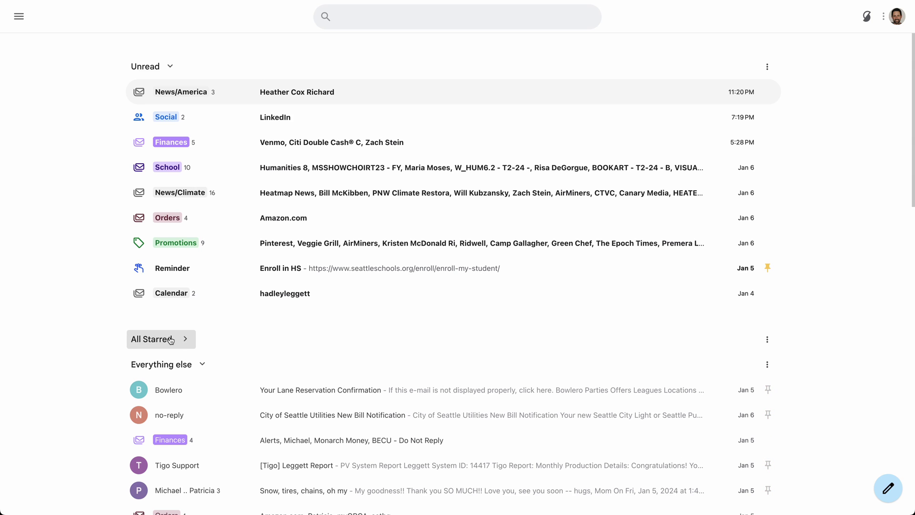
left_click(173, 364)
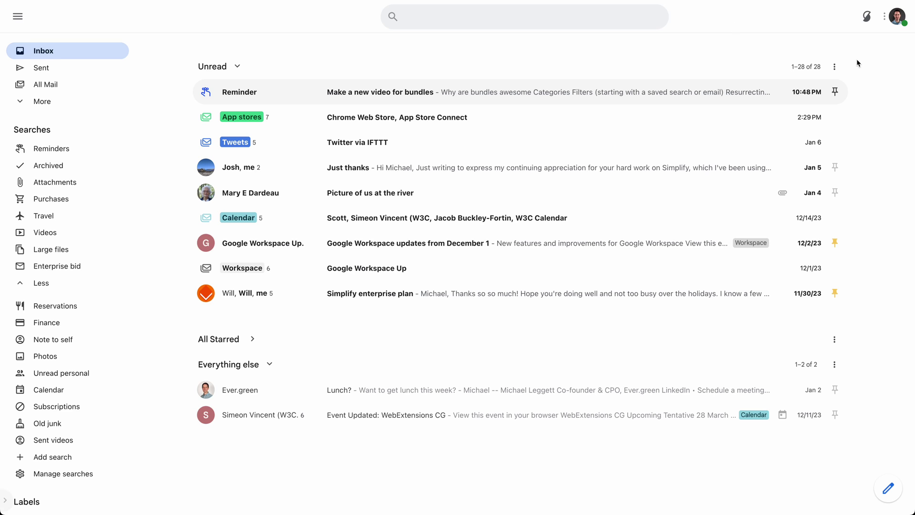
Step: Open Simplify's Bundle emails by label settings, leaving Apply label color switched on
left_click(868, 16)
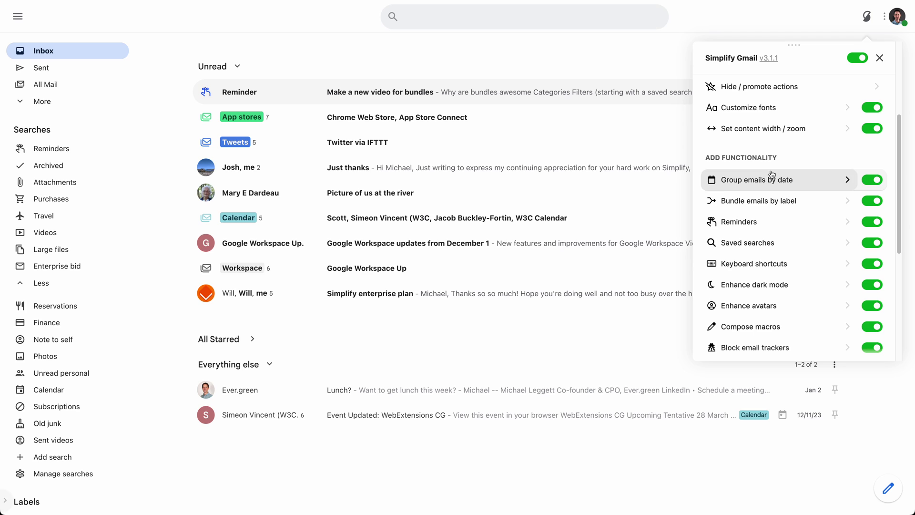
left_click(774, 201)
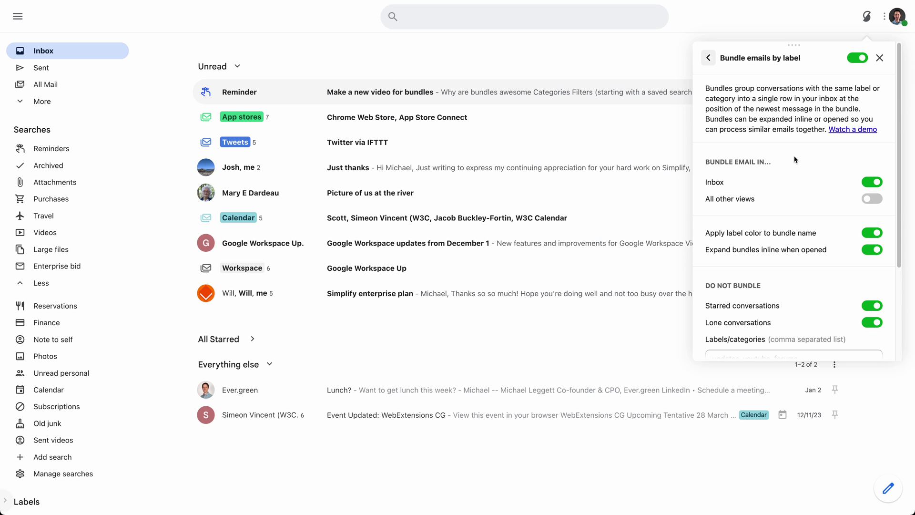
left_click(877, 233)
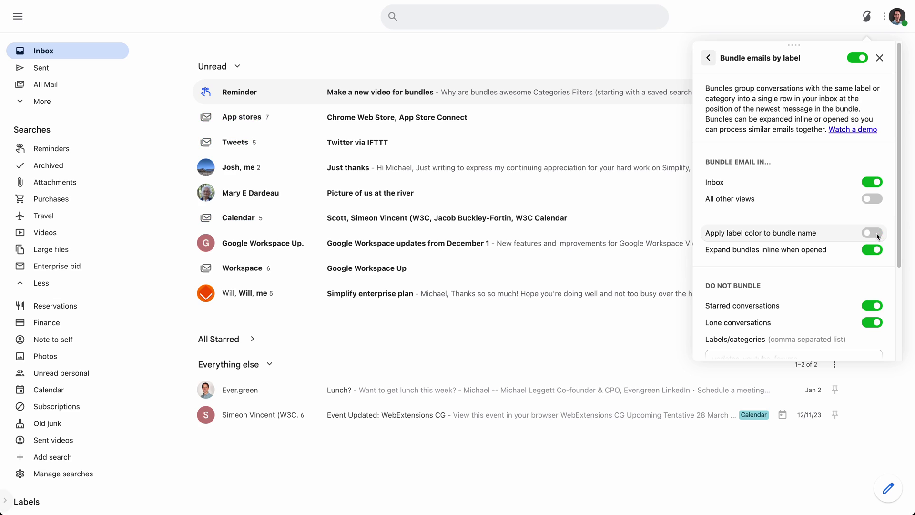
left_click(875, 235)
left_click(874, 234)
left_click(874, 235)
Step: Turn off Expand bundles inline so App stores opens as a label search, then return to the inbox
left_click(876, 250)
left_click(877, 250)
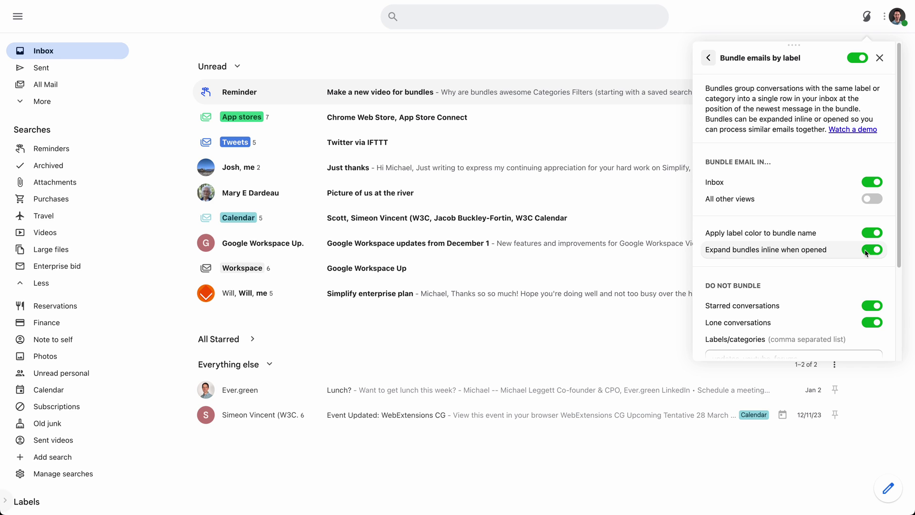
left_click(876, 250)
left_click(877, 250)
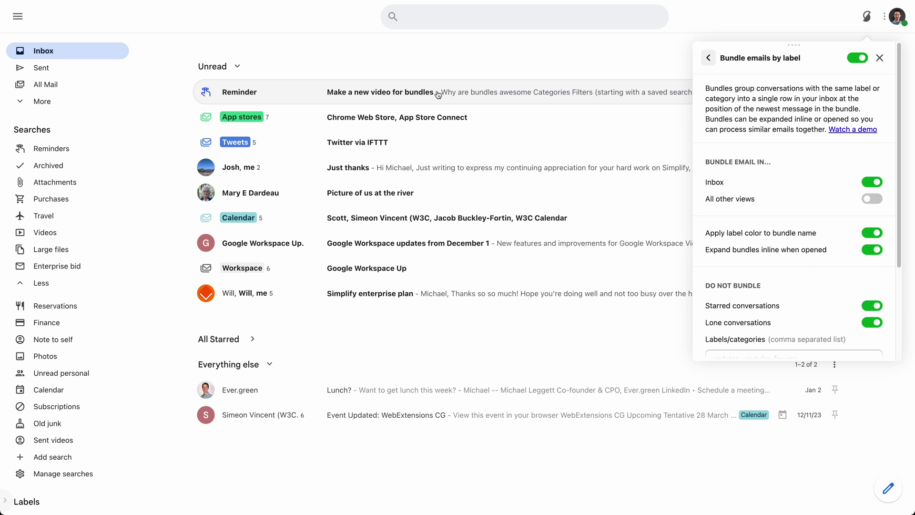
left_click(437, 121)
left_click(437, 121)
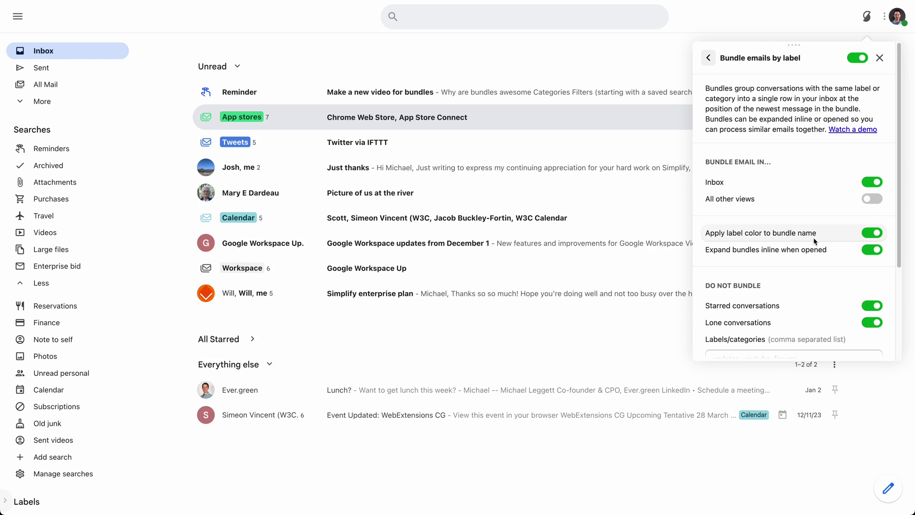
left_click(870, 251)
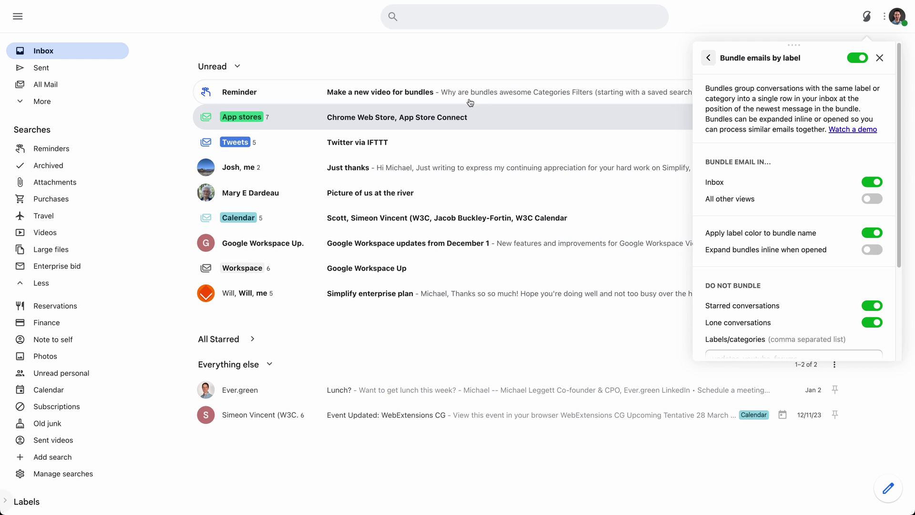
left_click(452, 119)
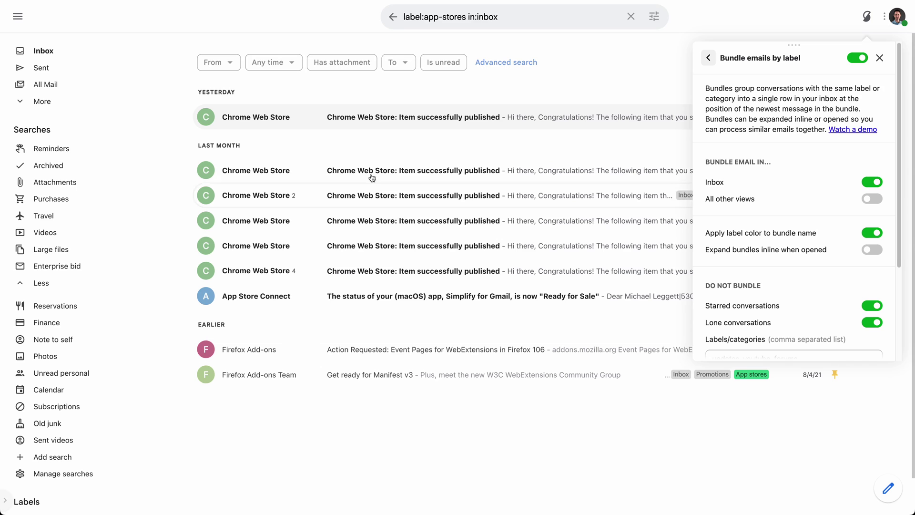
left_click(393, 18)
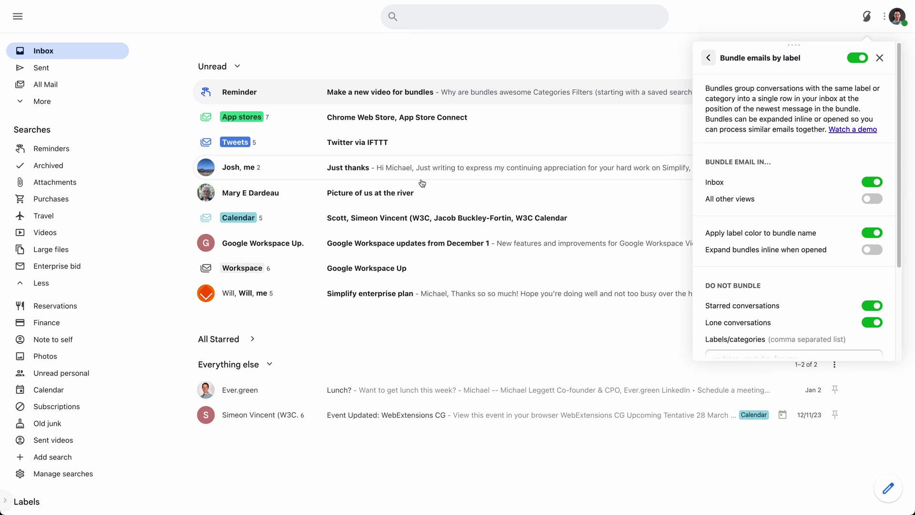
Step: Close the bundle settings, collapse Everything else, and open App stores as a label:app-stores search
left_click(880, 57)
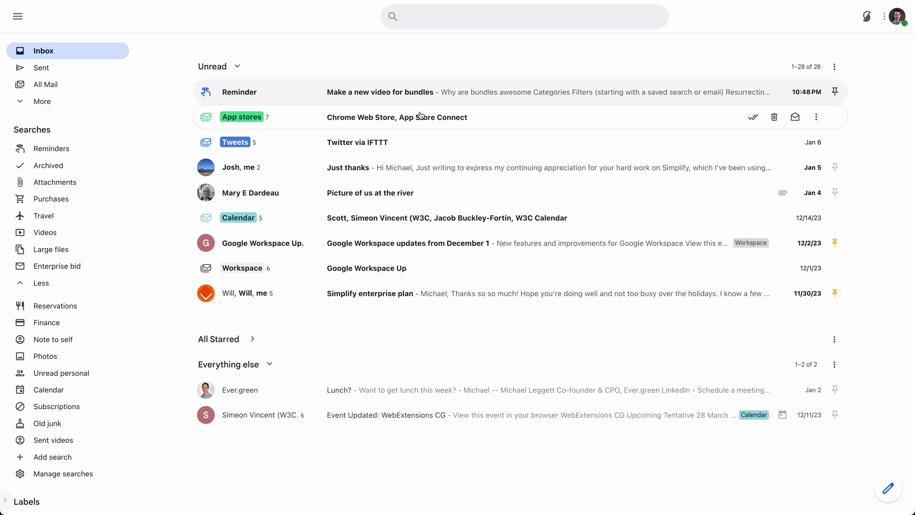
left_click(255, 365)
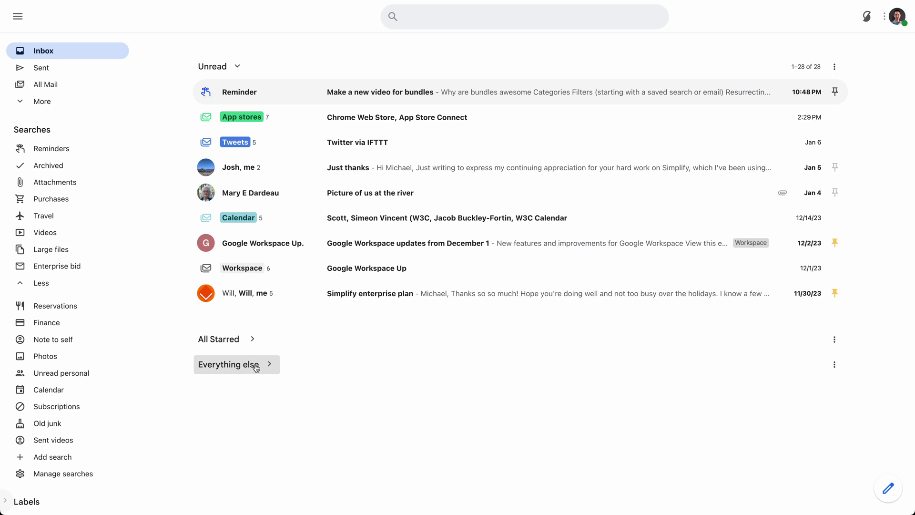
left_click(500, 121)
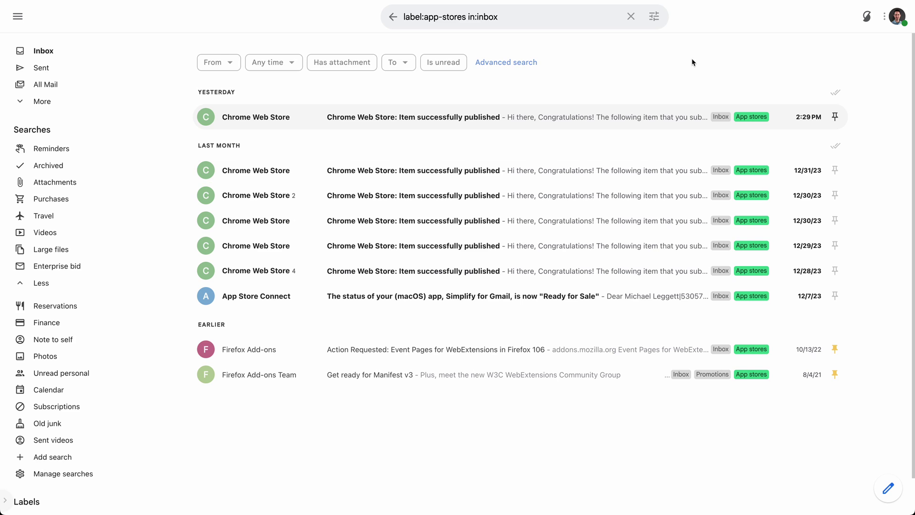
mouse_move(700, 125)
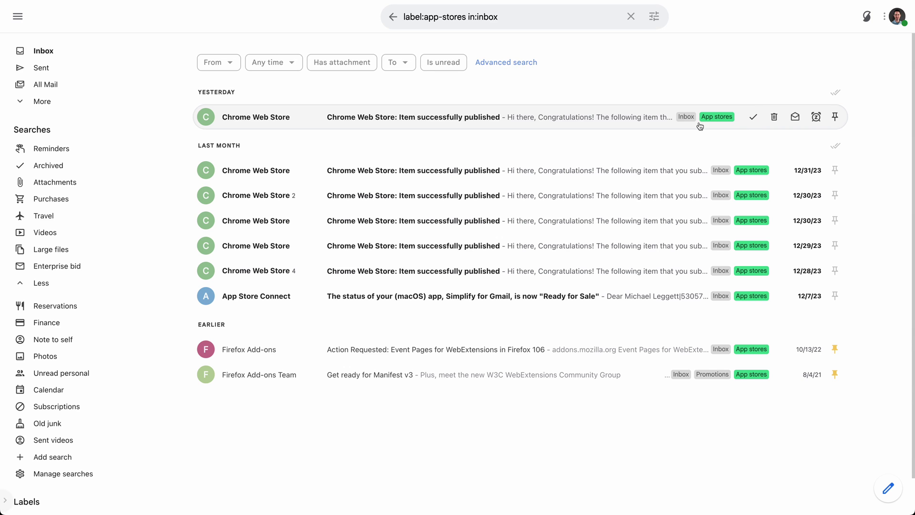
left_click(393, 16)
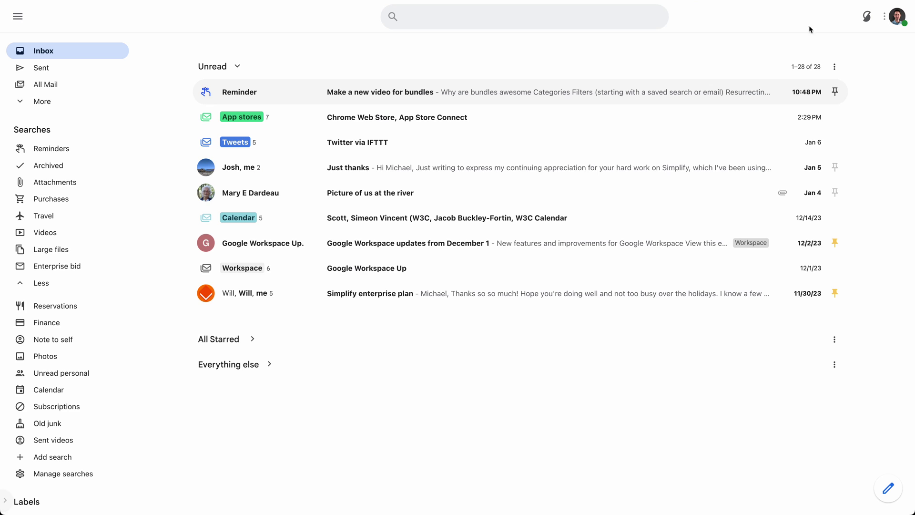
Step: Reopen Bundle emails by label, switch Expand bundles inline on, and move the panel lower
left_click(867, 16)
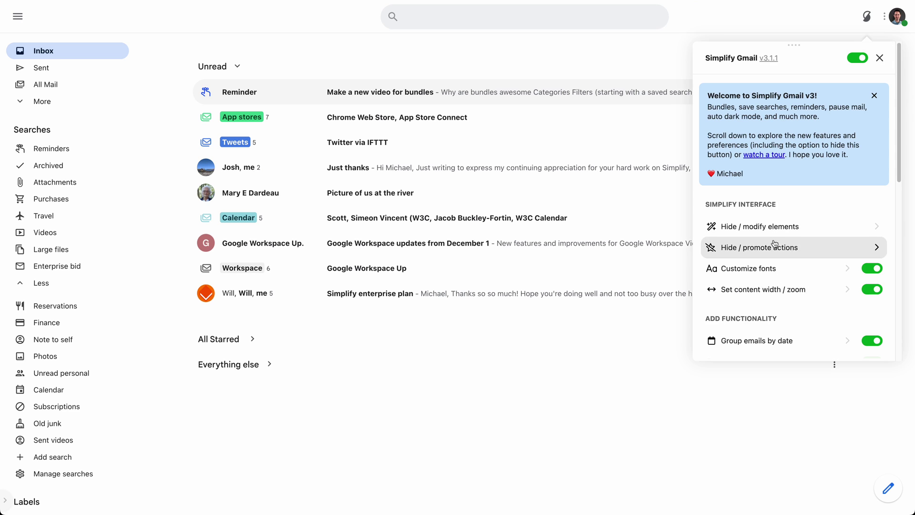
scroll(776, 238, "down", 3)
left_click(800, 216)
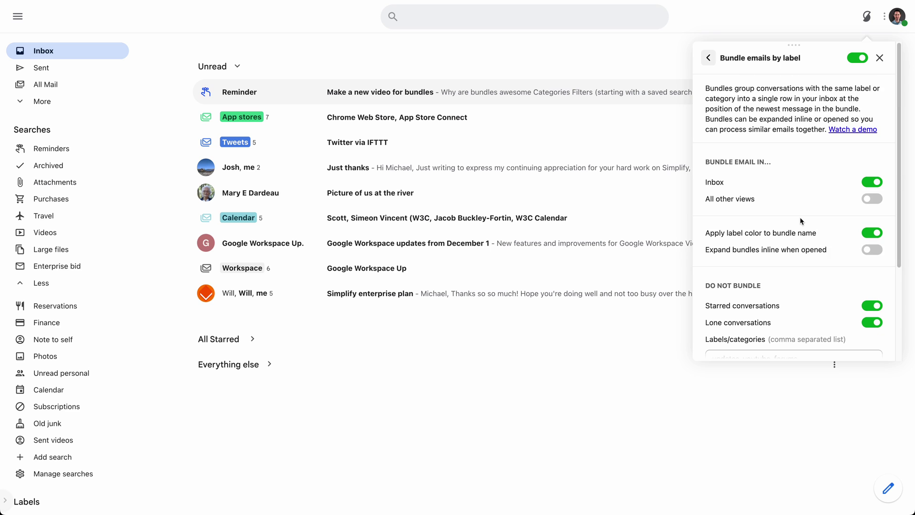
left_click(872, 249)
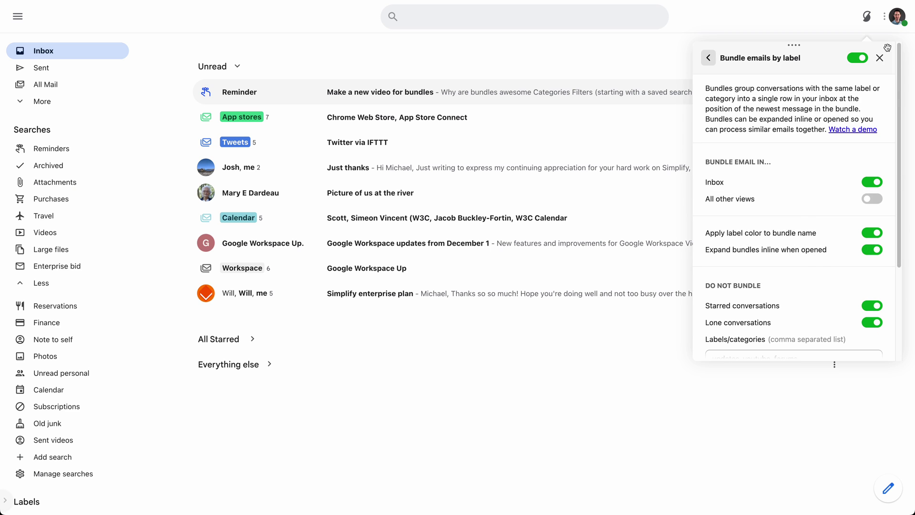
left_click_drag(825, 56, 517, 343)
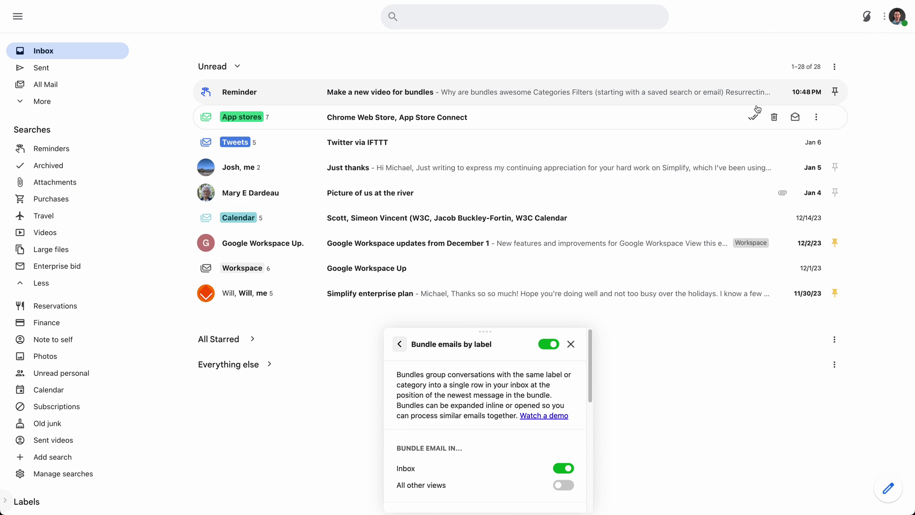
Step: Expand App stores inline and try j, k, Escape and Enter keyboard navigation on the bundle
left_click(681, 124)
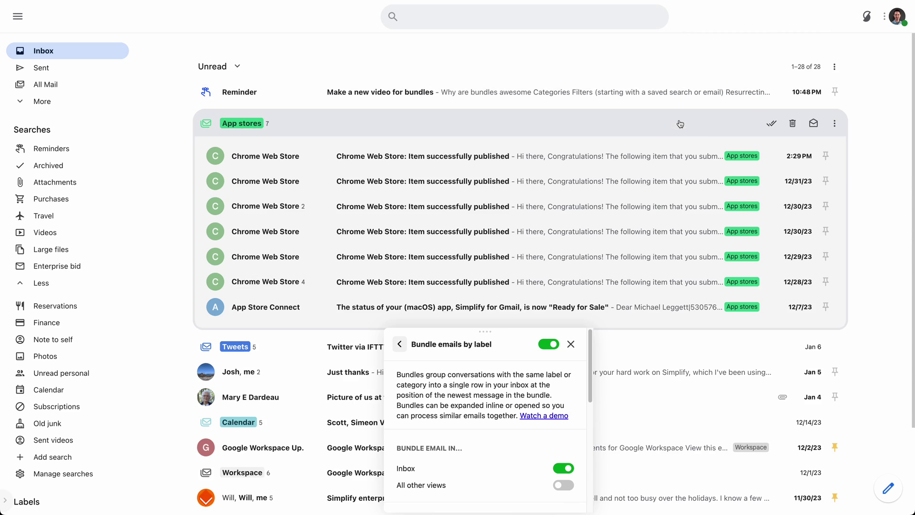
left_click(835, 123)
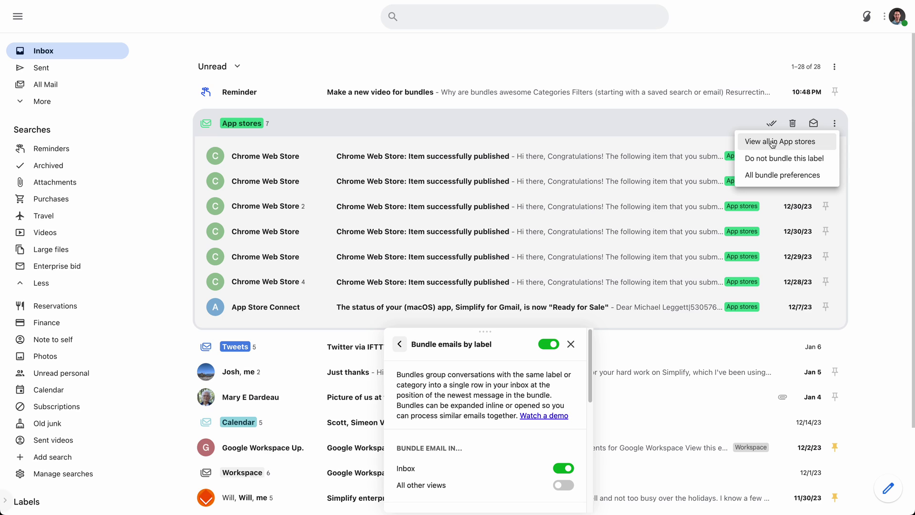
left_click(680, 126)
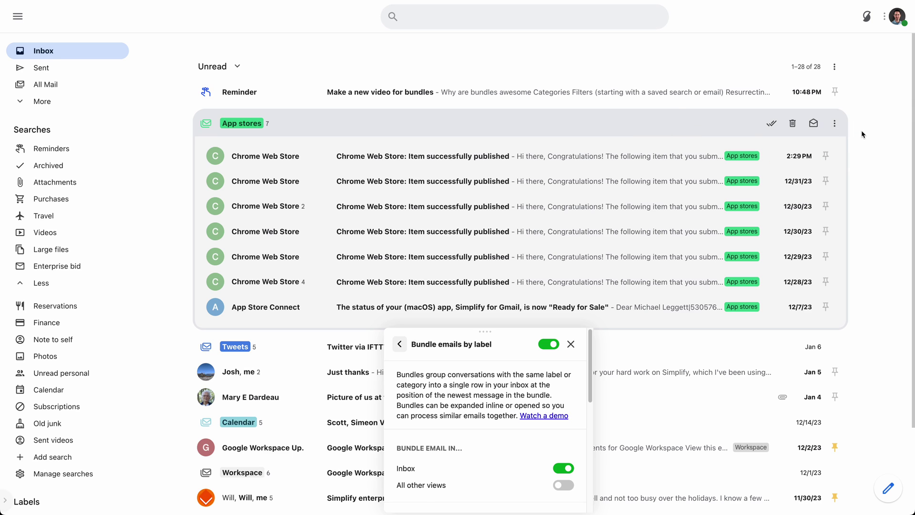
key("j")
key("k")
key("Escape")
key("Return")
key("j")
key("k")
key("Return")
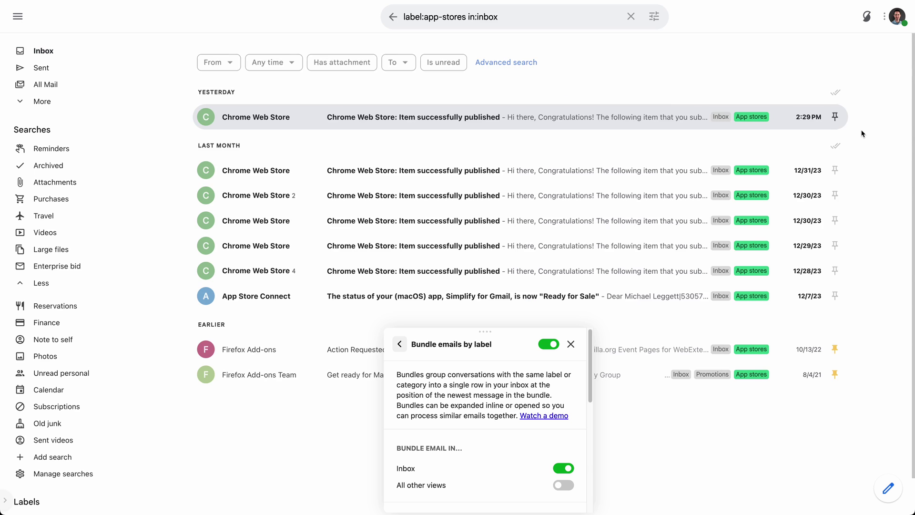
left_click(394, 18)
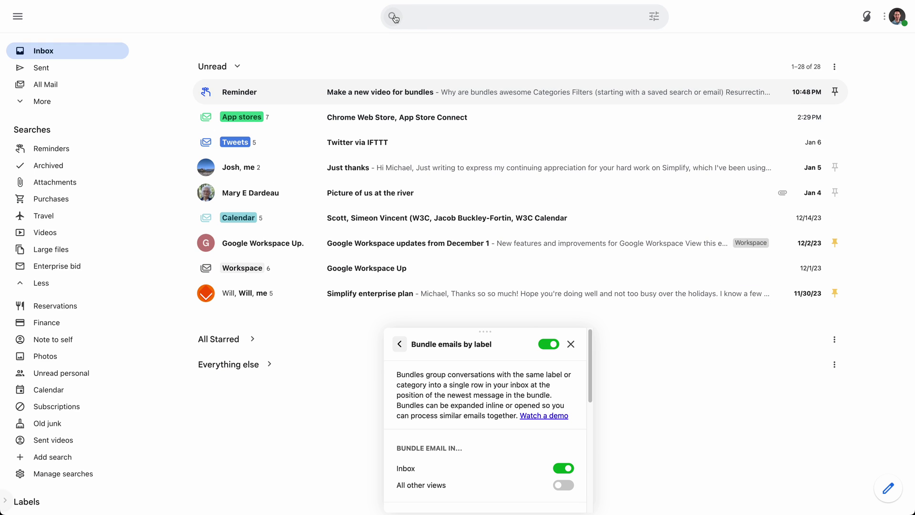
Step: Expand and collapse the App stores bundle inline several times, stepping through rows with j and k
left_click(556, 119)
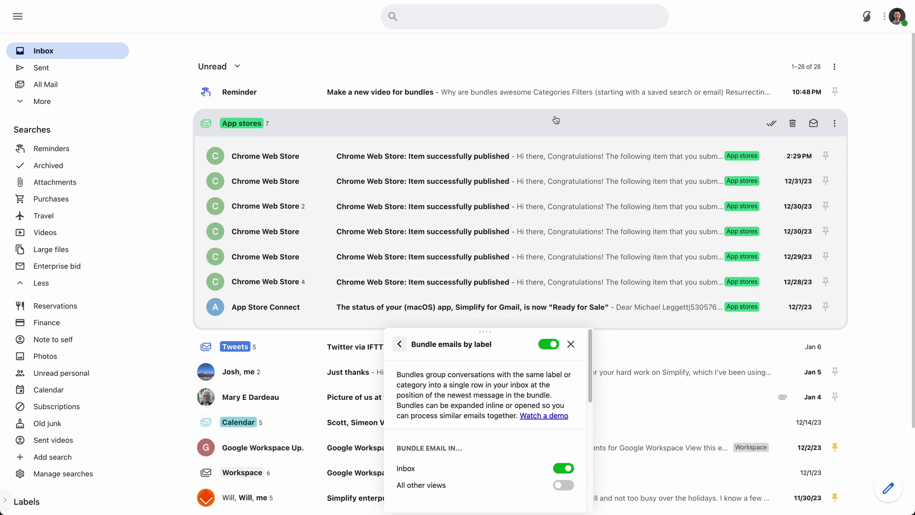
left_click(556, 120)
left_click(557, 120)
left_click(556, 120)
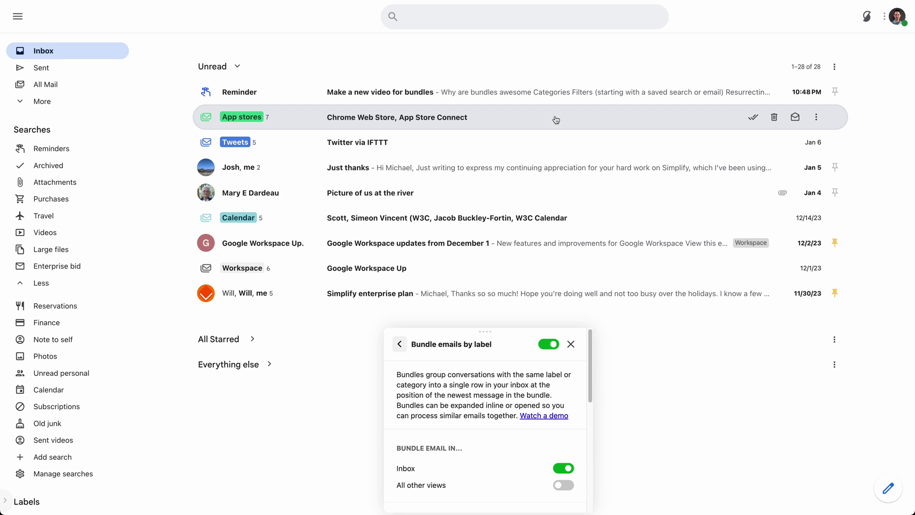
key("j")
key("j")
key("k")
key("k")
left_click(556, 120)
key("j")
key("j")
key("j")
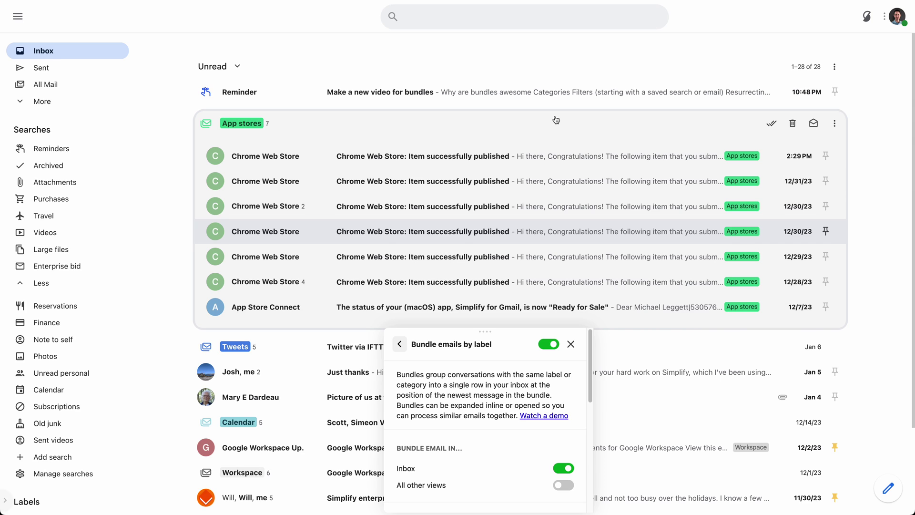
left_click(557, 120)
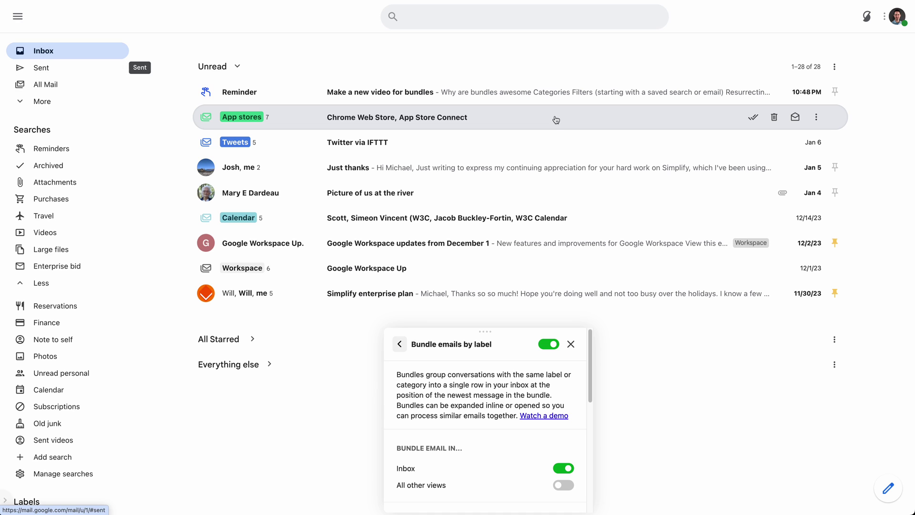
key("j")
key("j")
key("k")
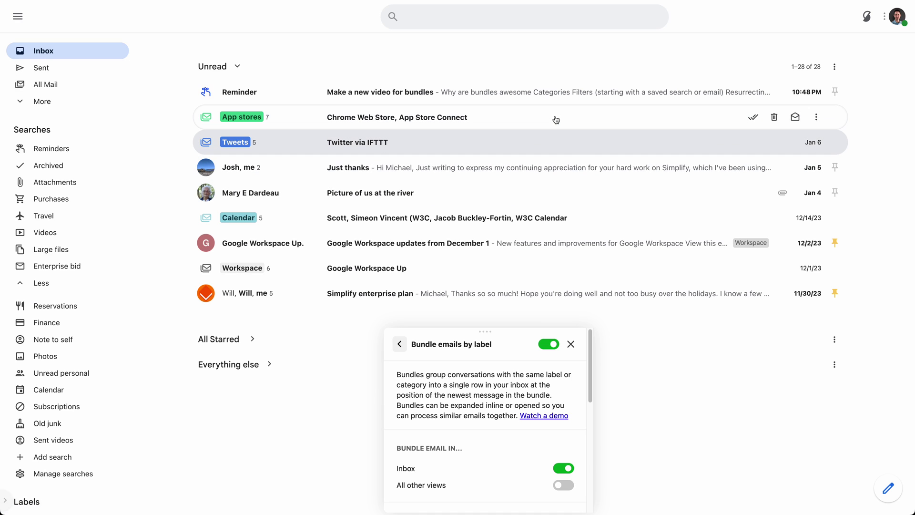
left_click(523, 351)
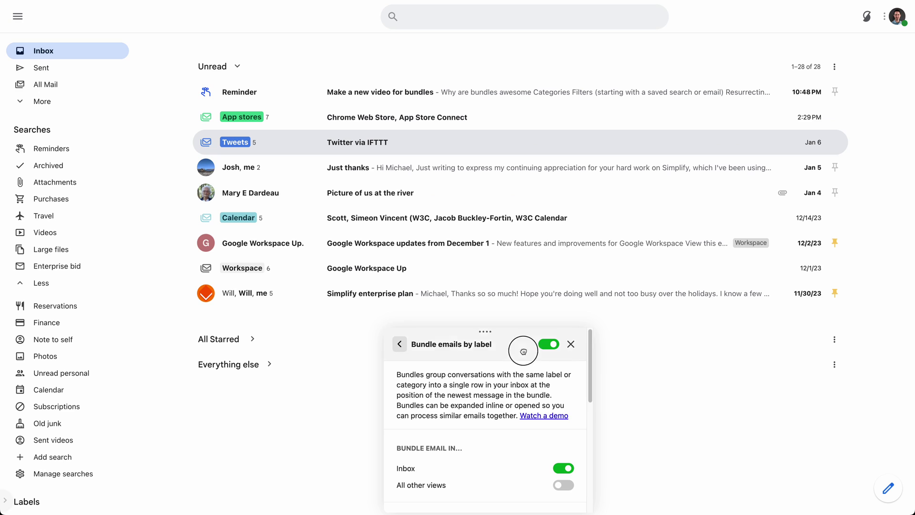
left_click_drag(523, 351, 615, 231)
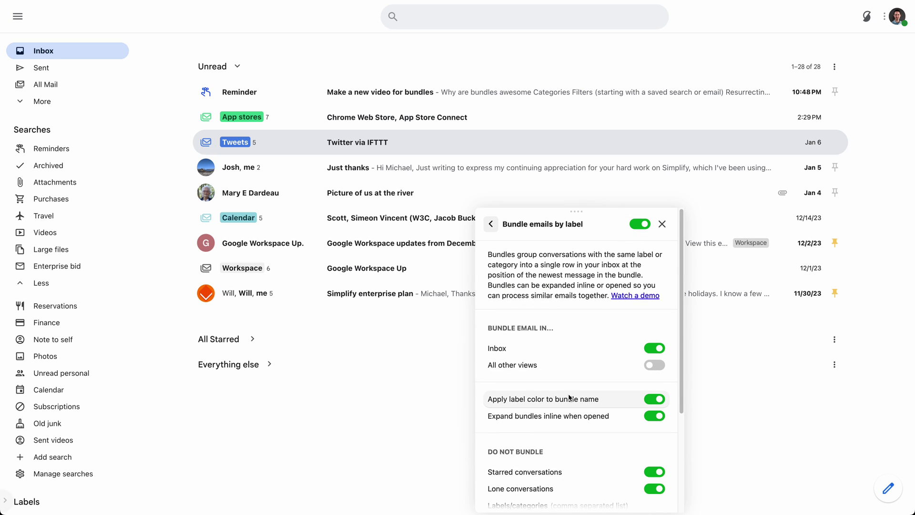
left_click_drag(605, 219, 702, 108)
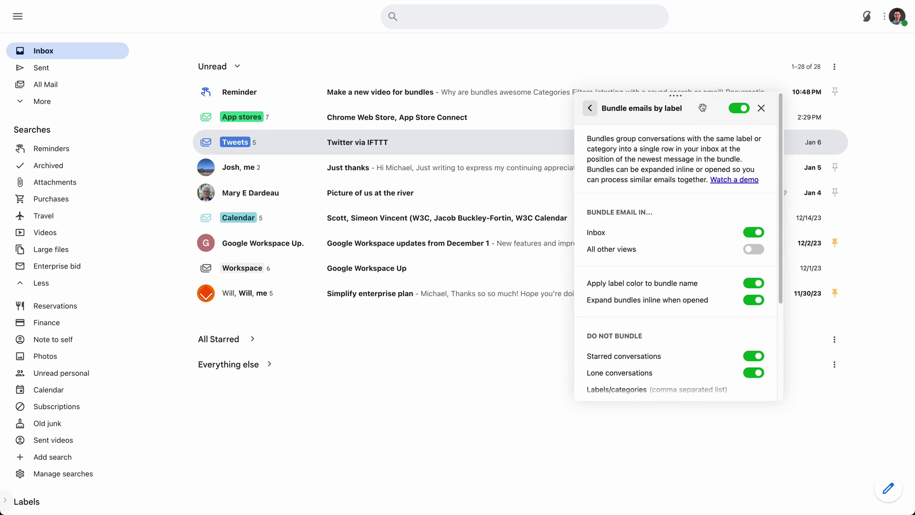
scroll(652, 301, "down", 3)
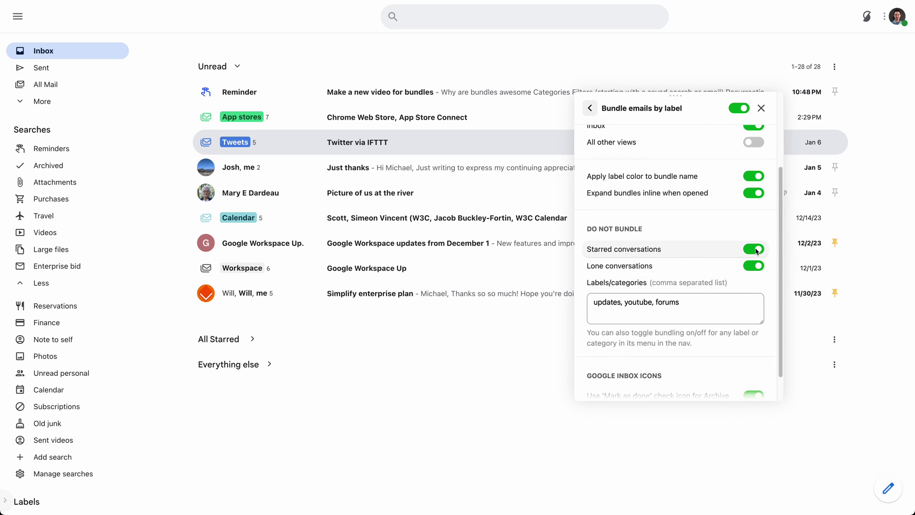
left_click_drag(677, 100, 646, 372)
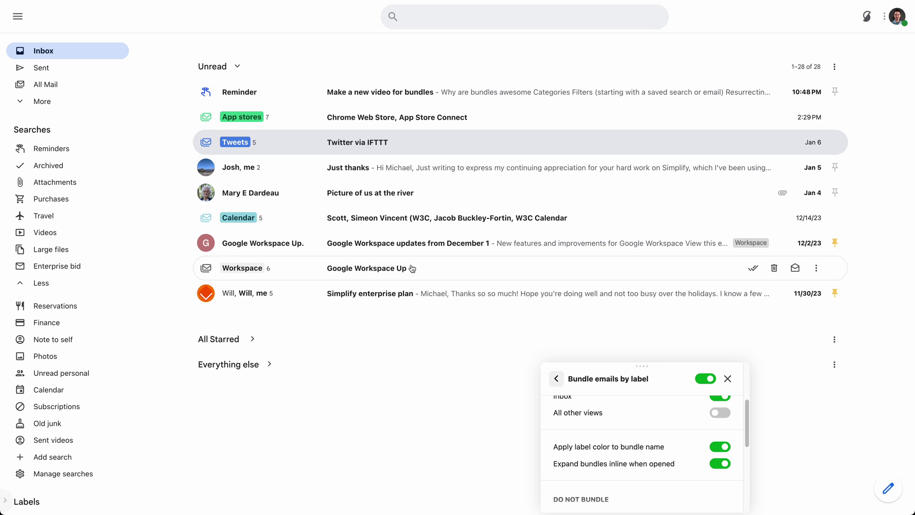
left_click(374, 270)
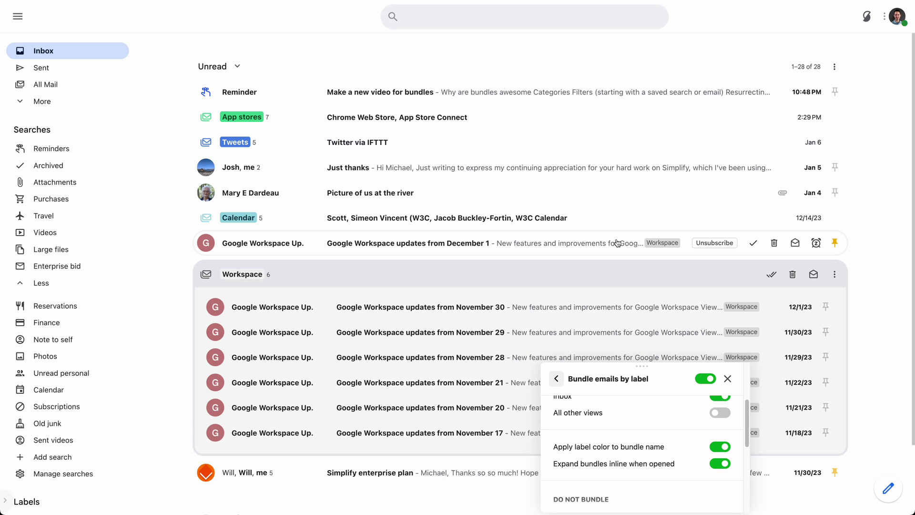
left_click(620, 275)
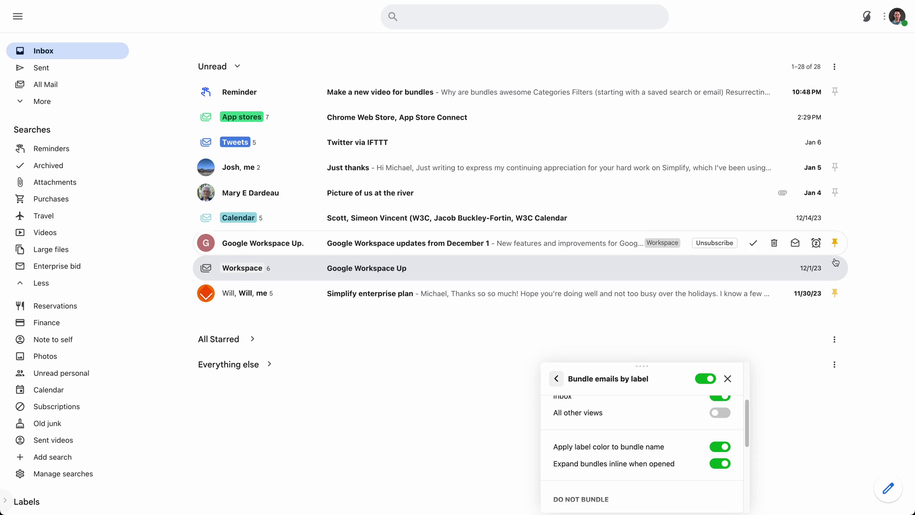
left_click(542, 270)
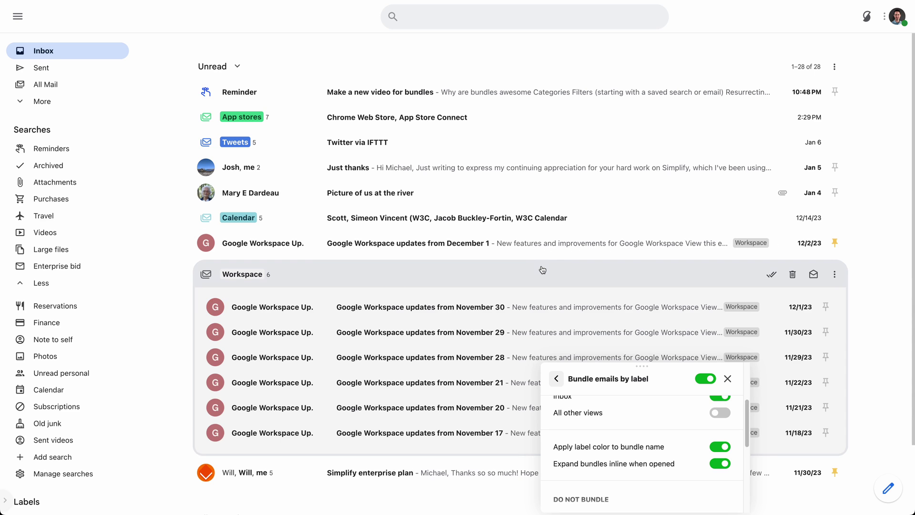
left_click(836, 244)
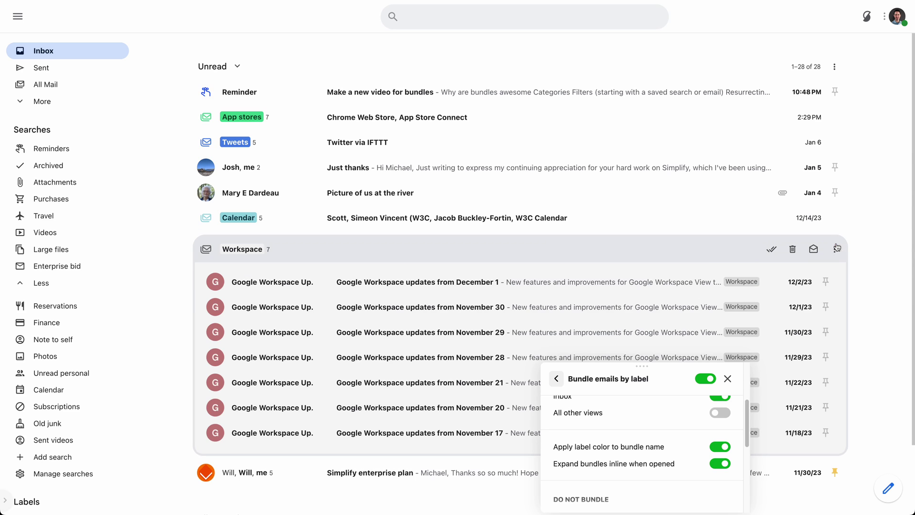
left_click(827, 282)
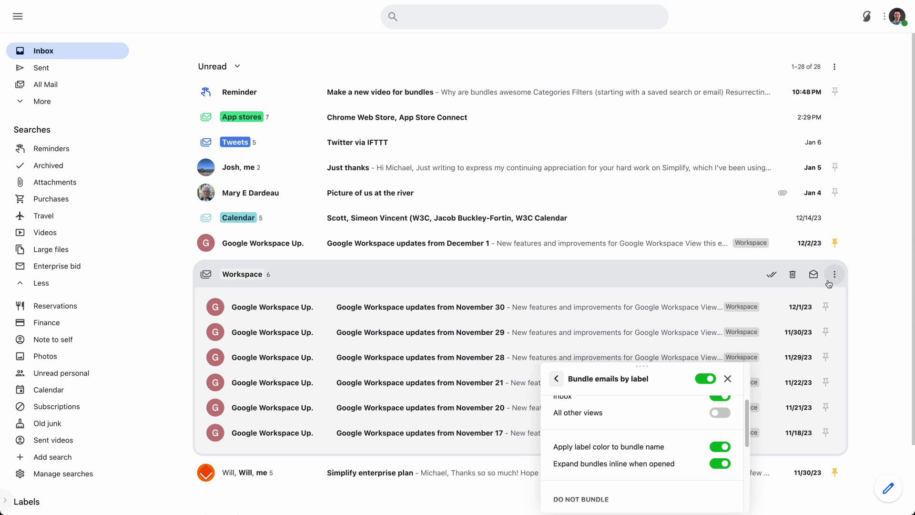
left_click(549, 276)
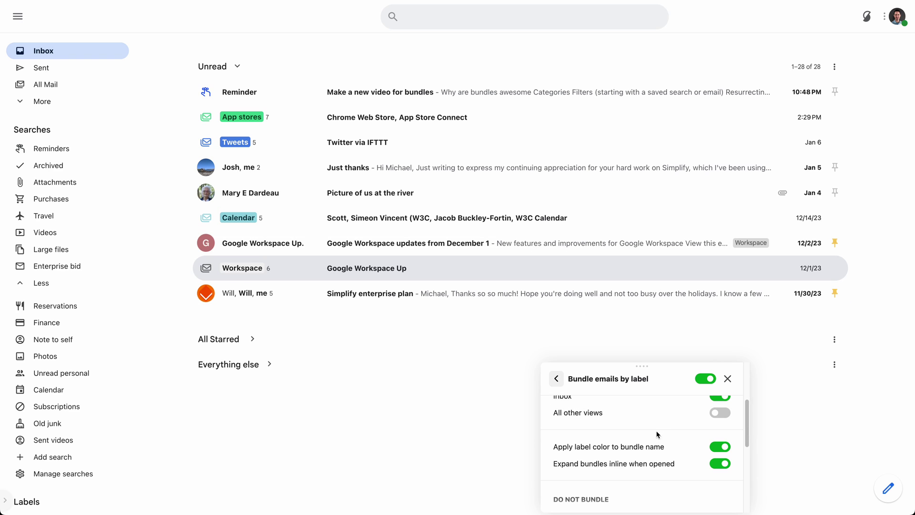
Step: Switch off the Starred conversations do-not-bundle exception, then select the labels/categories box
left_click_drag(649, 380, 717, 312)
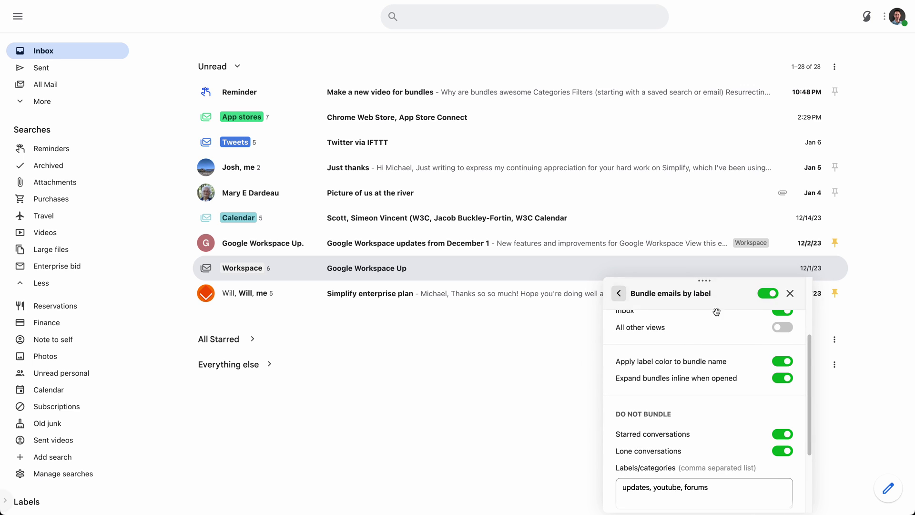
left_click(785, 436)
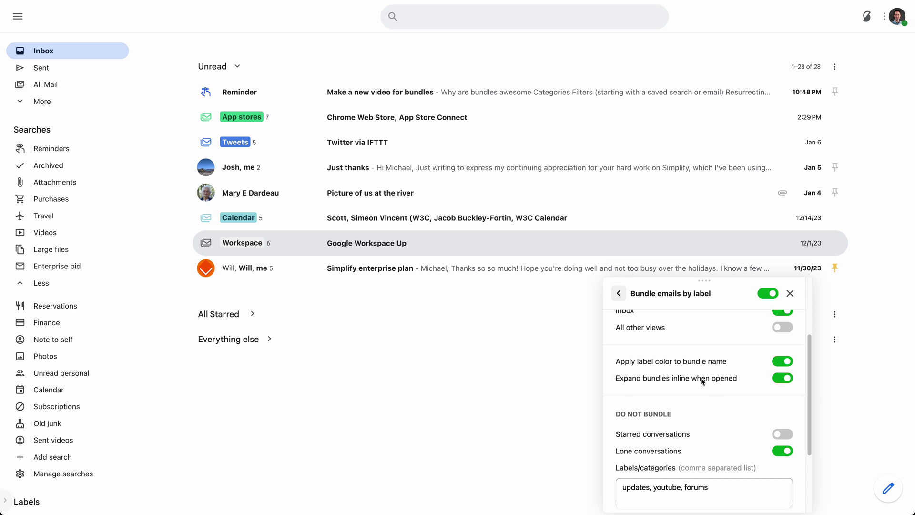
scroll(696, 372, "down", 2)
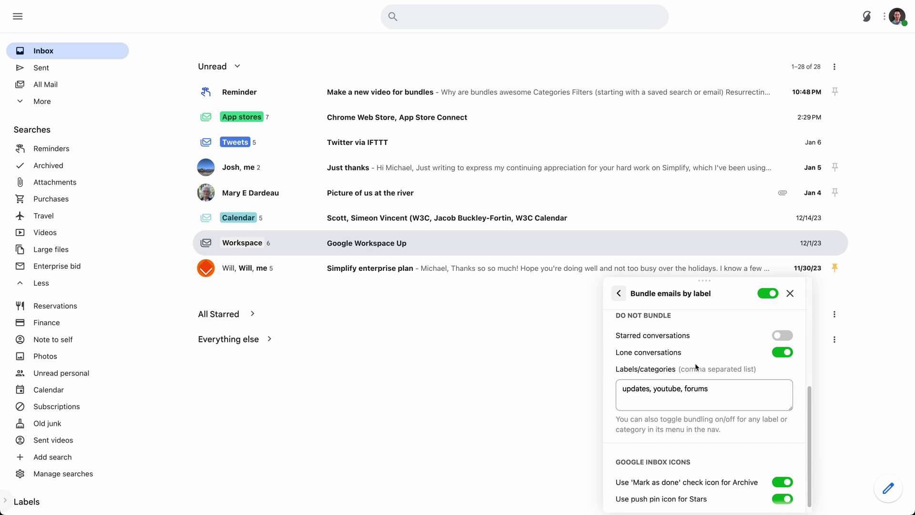
left_click(715, 388)
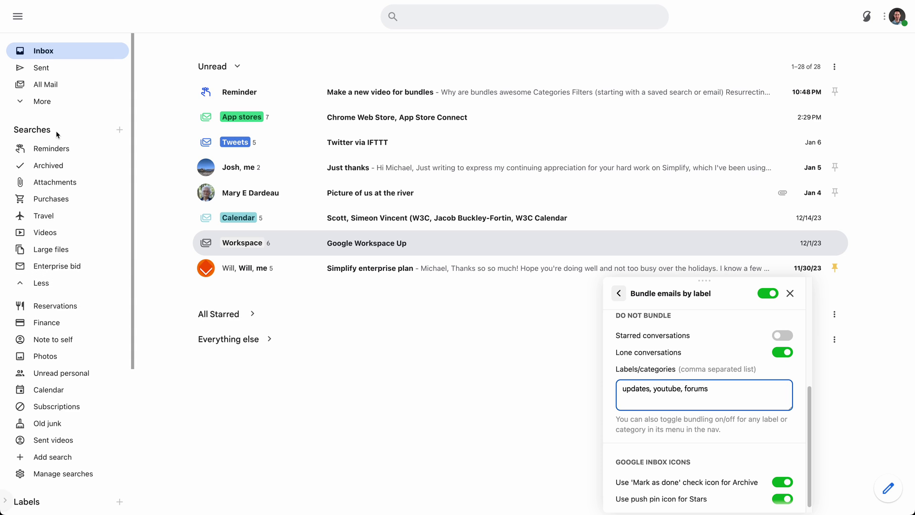
Step: Browse the sidebar's extra items and the App stores and Updates label menus without changes
left_click(43, 102)
left_click(44, 104)
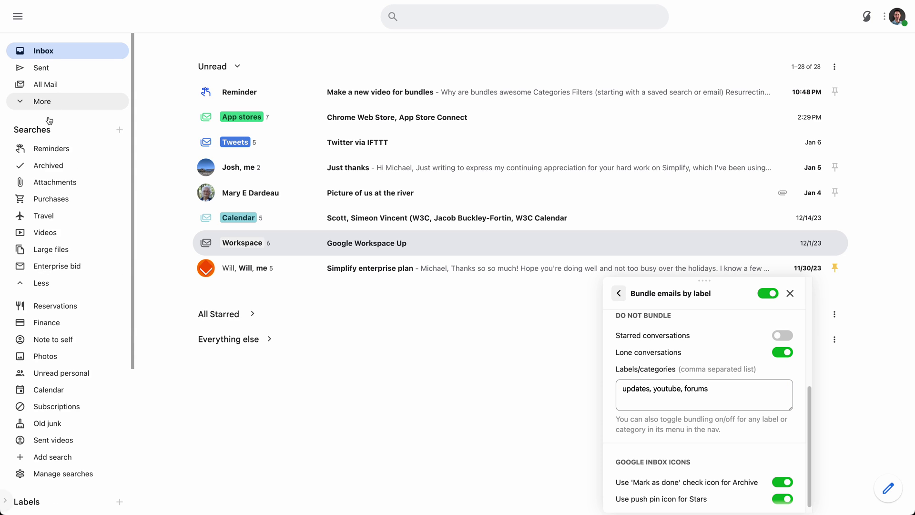
scroll(48, 109, "down", 5)
left_click(43, 76)
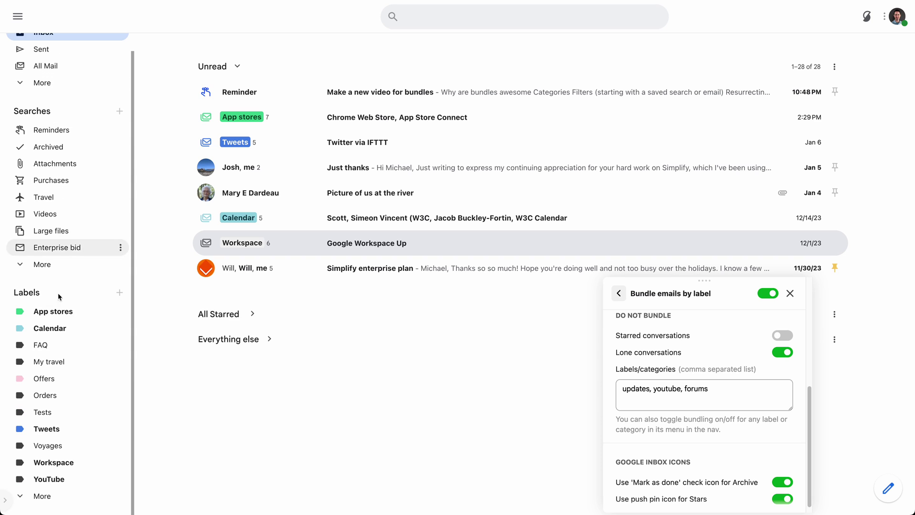
left_click(121, 312)
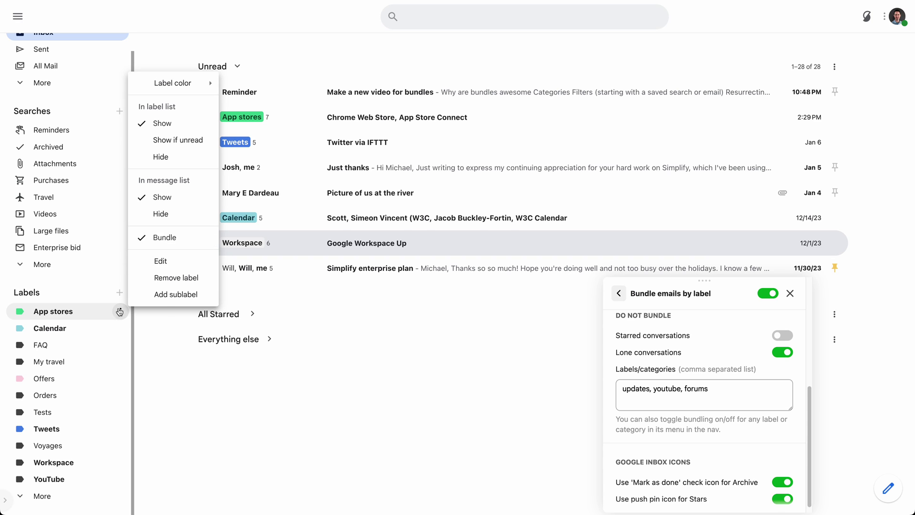
left_click(120, 313)
scroll(58, 215, "up", 1)
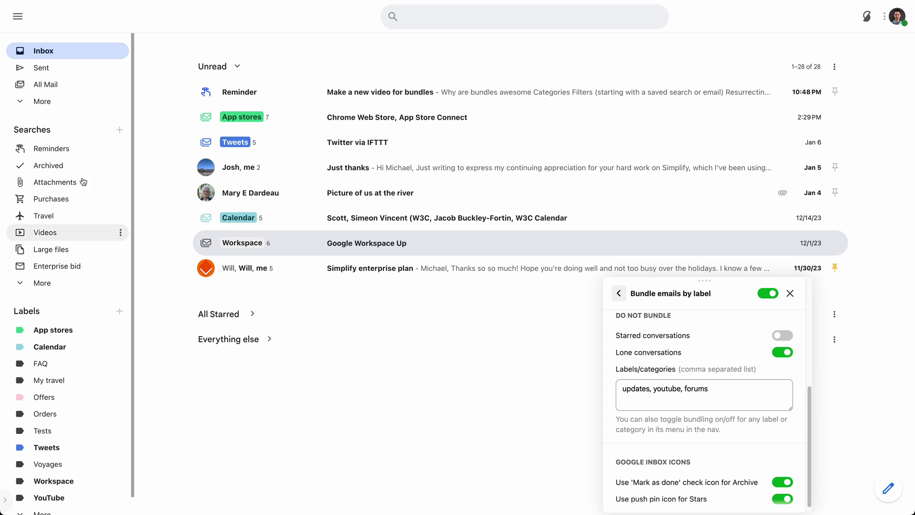
left_click(53, 102)
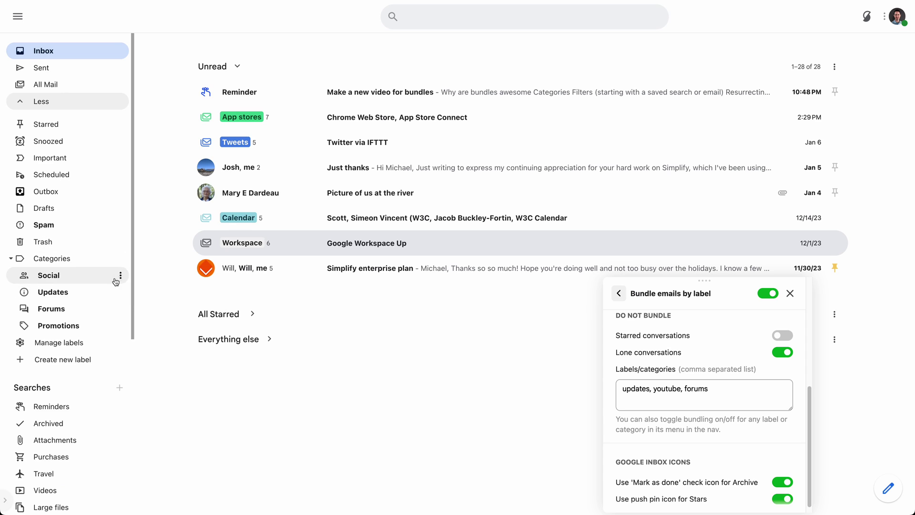
left_click(120, 292)
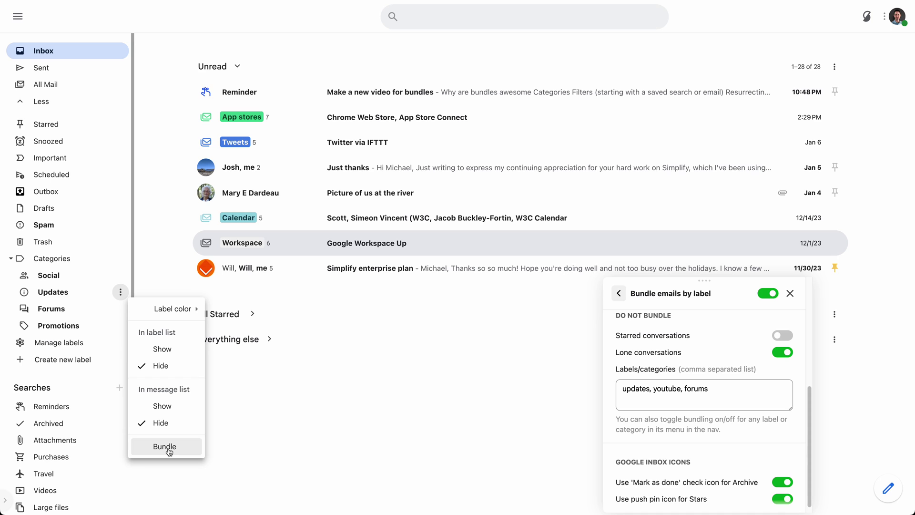
left_click(119, 292)
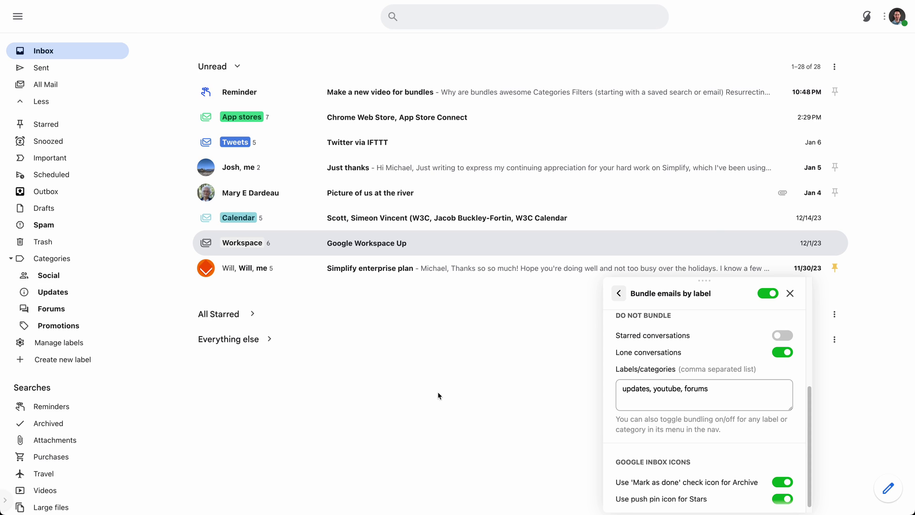
Step: Expand the Workspace bundle and choose Do not bundle this label from its options
left_click(737, 242)
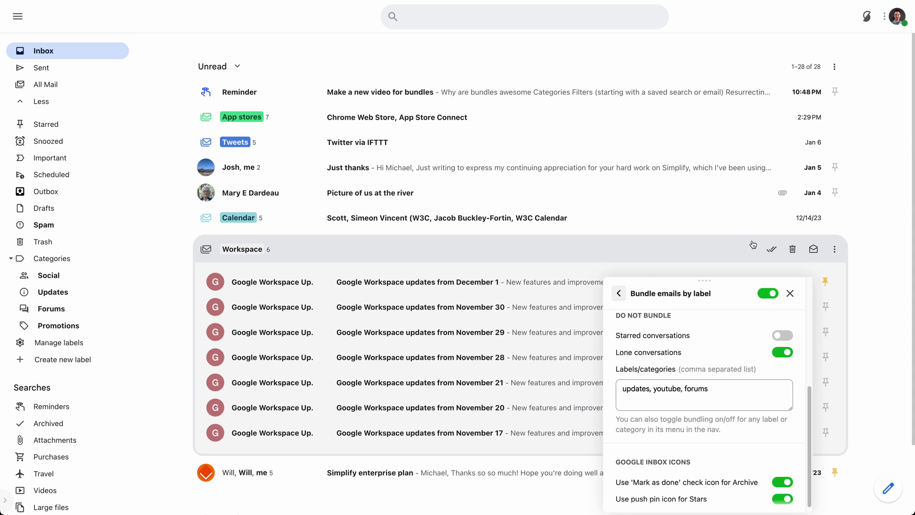
left_click(835, 249)
left_click_drag(652, 290, 386, 283)
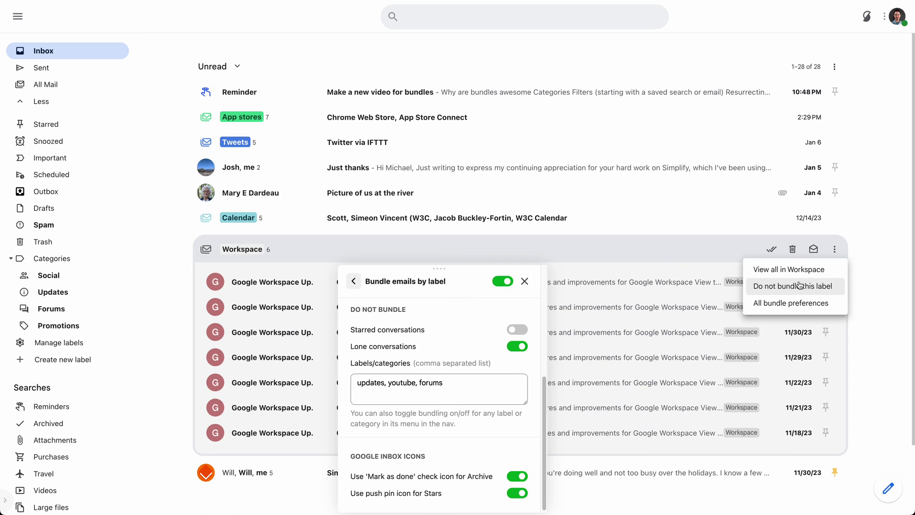
left_click(800, 287)
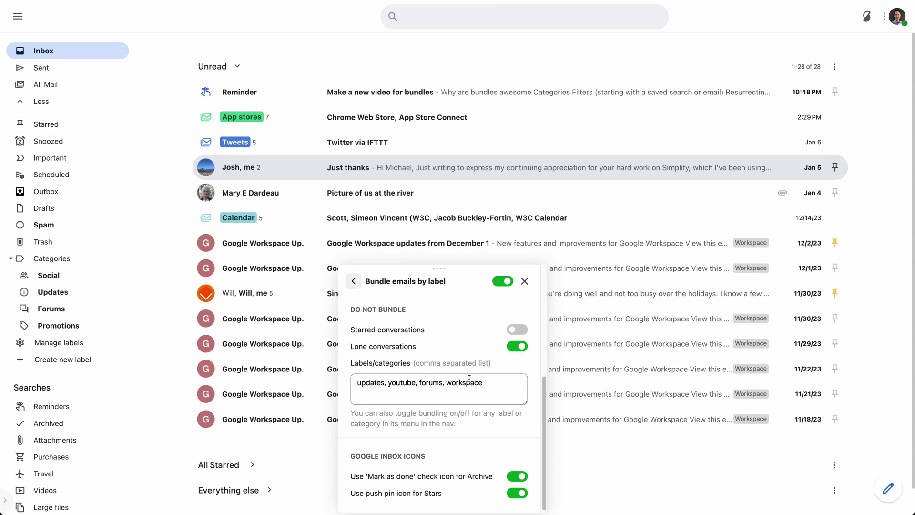
left_click_drag(459, 280, 633, 113)
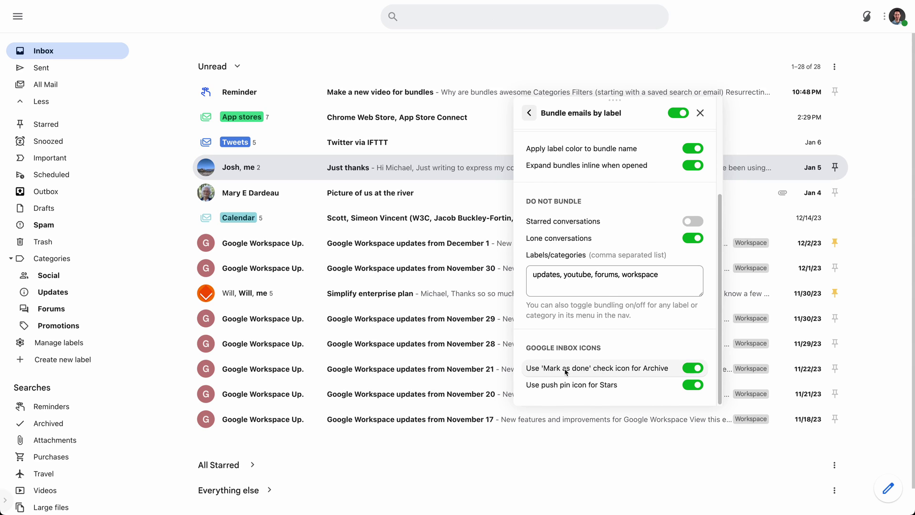
left_click(691, 370)
left_click(695, 387)
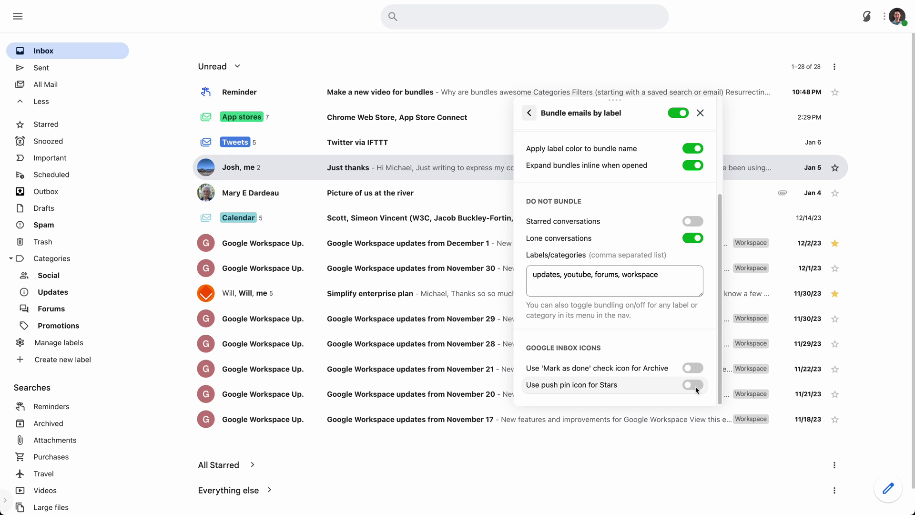
left_click(692, 386)
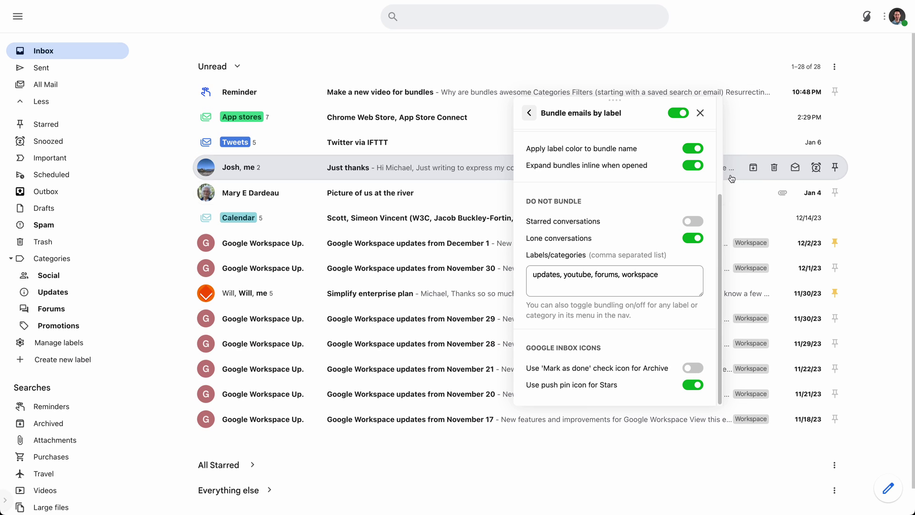
left_click(693, 368)
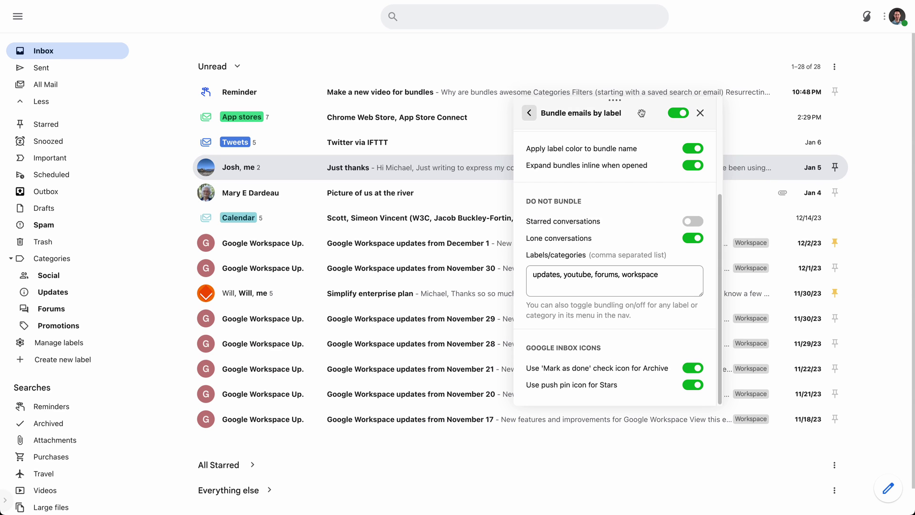
left_click_drag(639, 114, 628, 330)
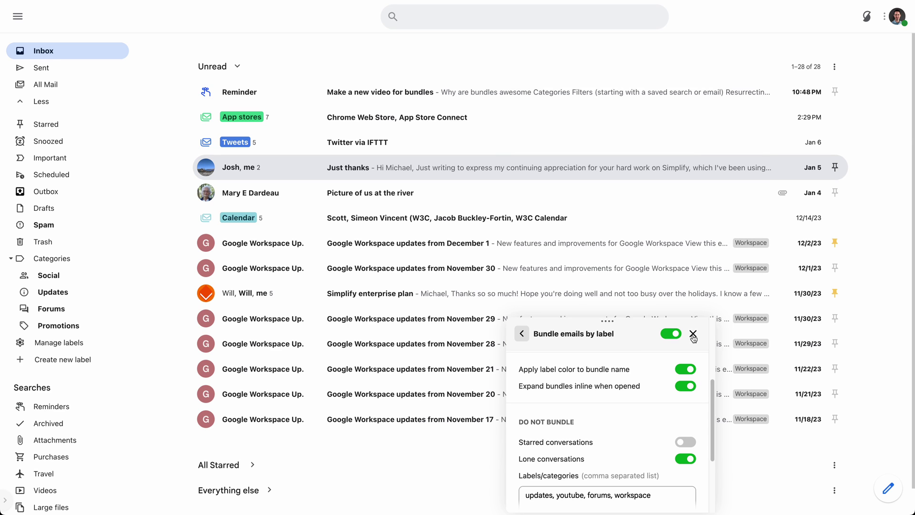
Step: Close the bundle settings panel and re-bundle the Workspace label from its sidebar menu
left_click_drag(634, 331, 813, 39)
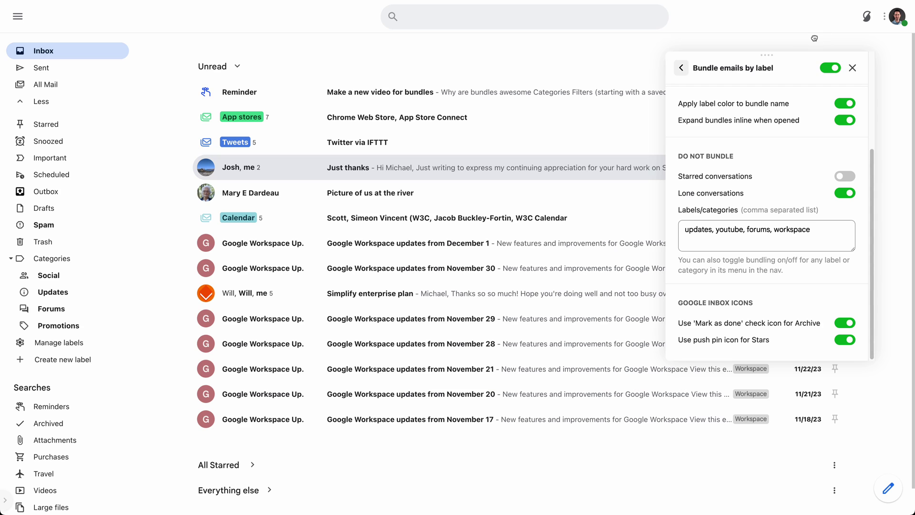
left_click(853, 68)
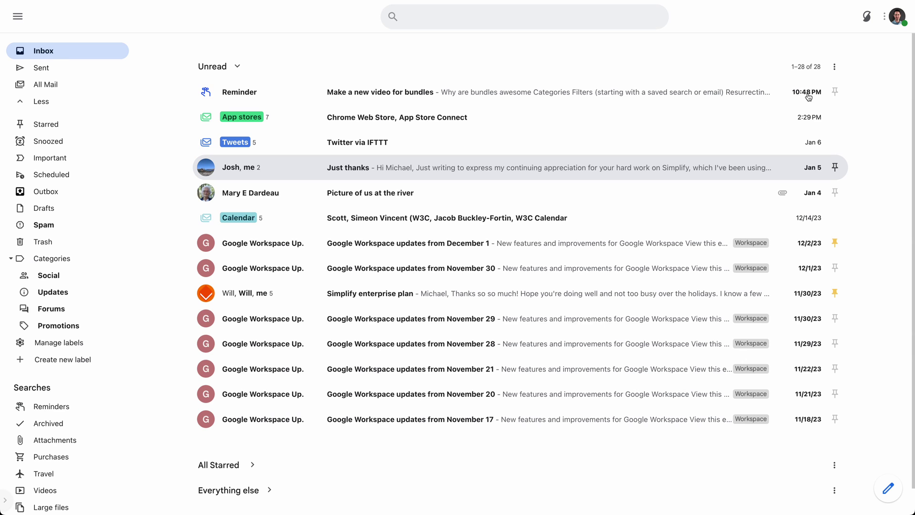
left_click(29, 110)
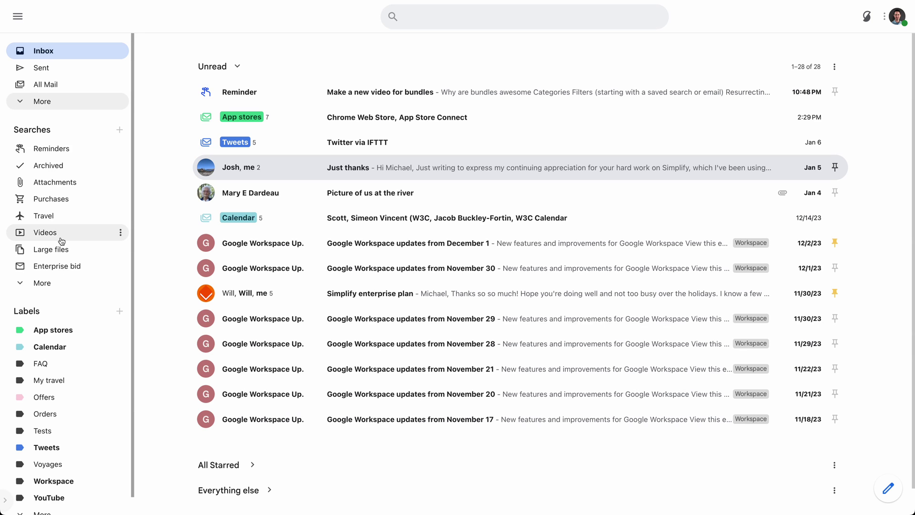
scroll(62, 248, "down", 1)
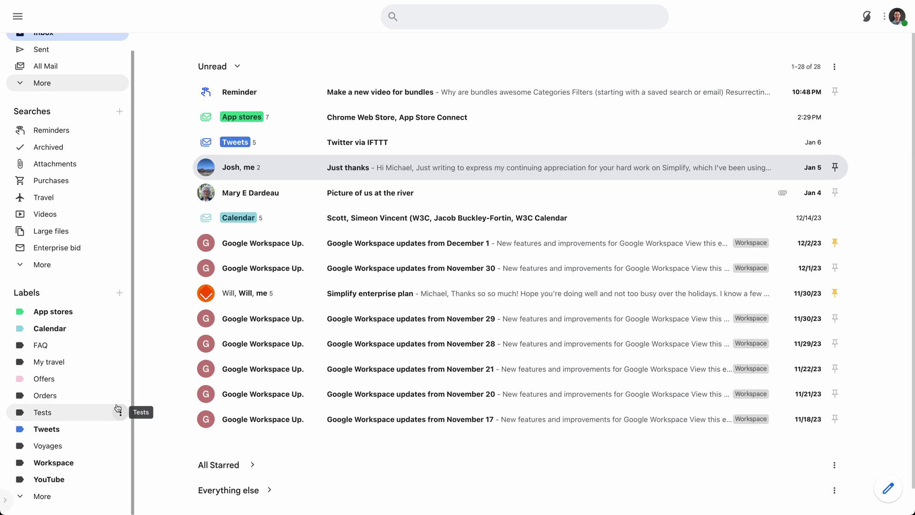
left_click(120, 463)
left_click(175, 388)
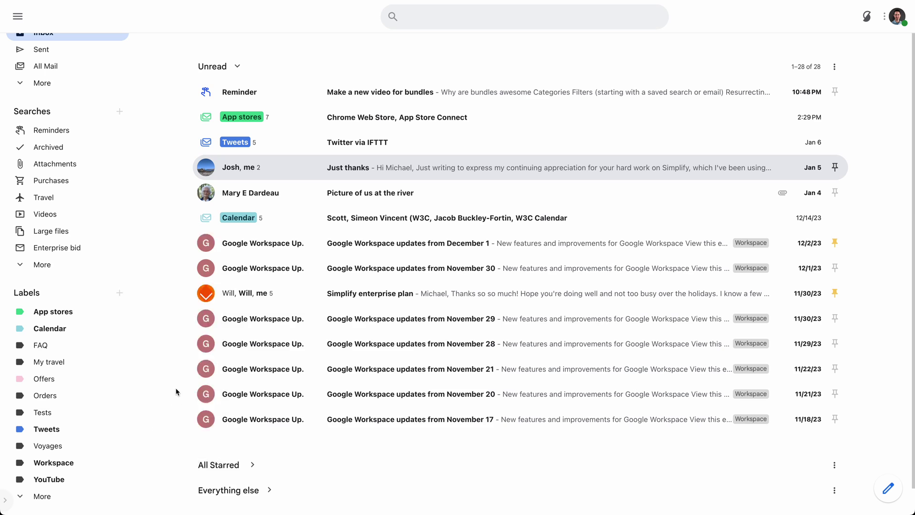